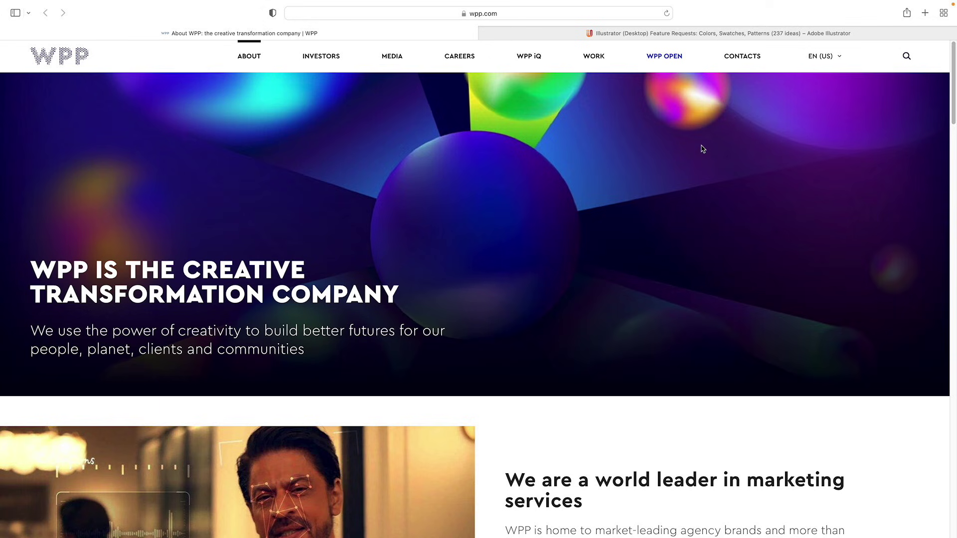
- Switch to the Illustrator feature-request page and review the top ideas for Colors, Swatches, Patterns
{"action": "left_click", "coordinate": [629, 35]}
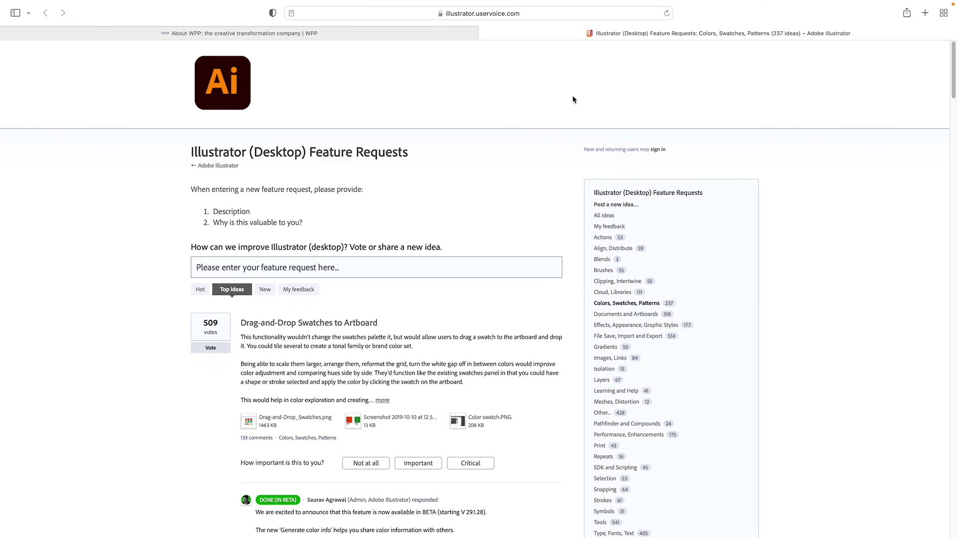
{"action": "scroll", "coordinate": [412, 353], "scroll_direction": "down", "scroll_amount": 1}
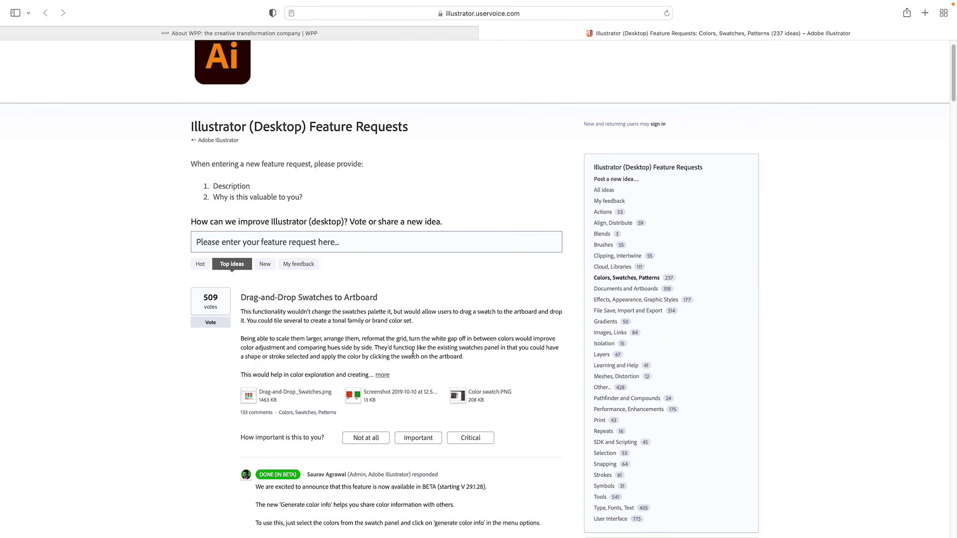
{"action": "scroll", "coordinate": [279, 408], "scroll_direction": "down", "scroll_amount": 1}
{"action": "scroll", "coordinate": [279, 408], "scroll_direction": "down", "scroll_amount": 2}
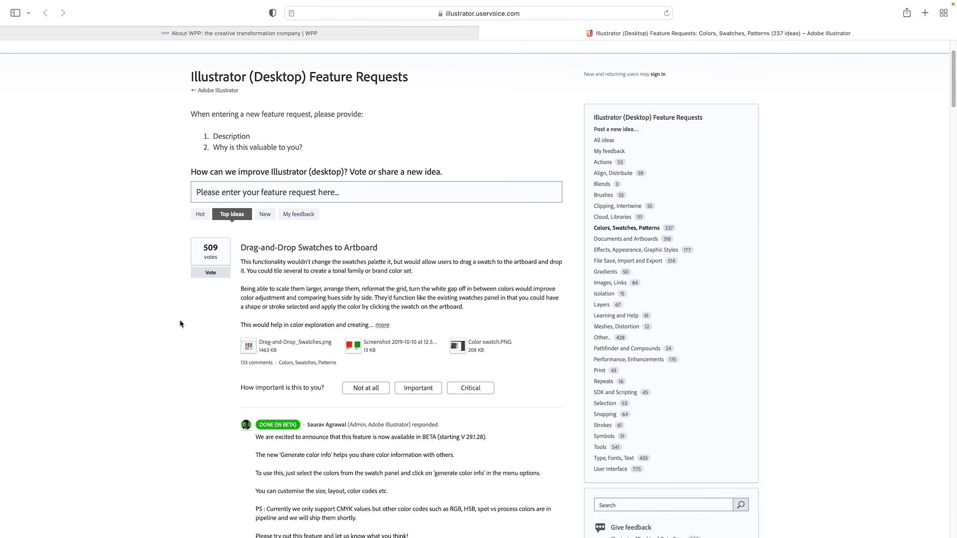
{"action": "scroll", "coordinate": [349, 288], "scroll_direction": "down", "scroll_amount": 15}
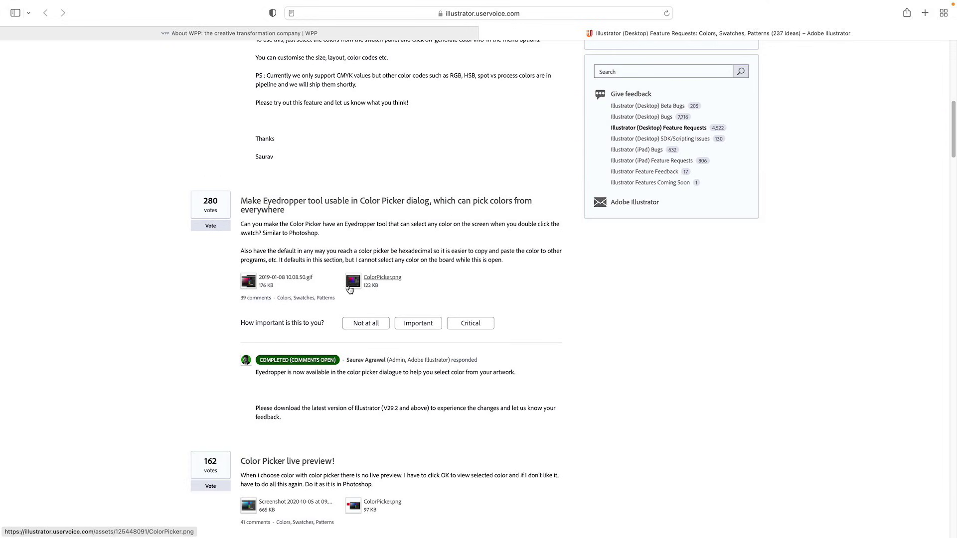
{"action": "scroll", "coordinate": [349, 288], "scroll_direction": "up", "scroll_amount": 3}
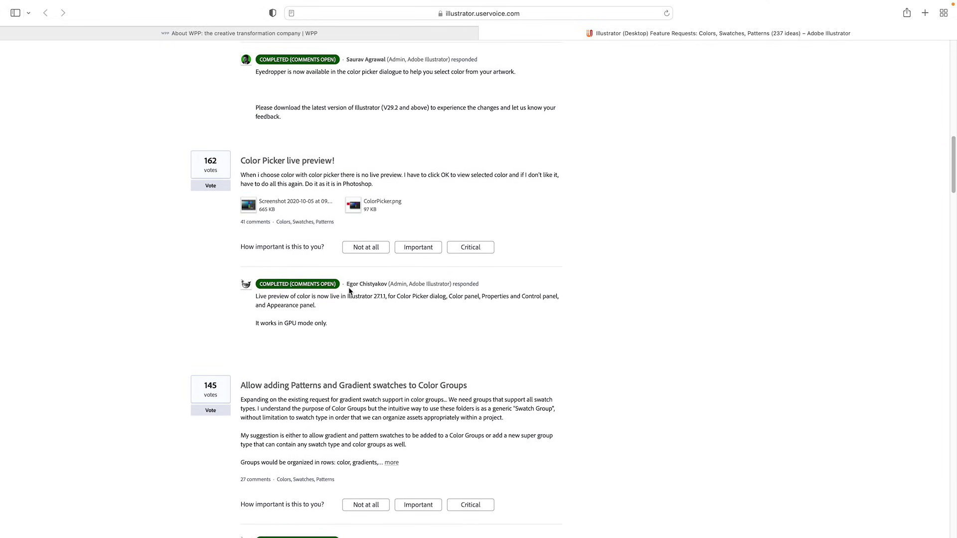
{"action": "scroll", "coordinate": [348, 288], "scroll_direction": "up", "scroll_amount": 2}
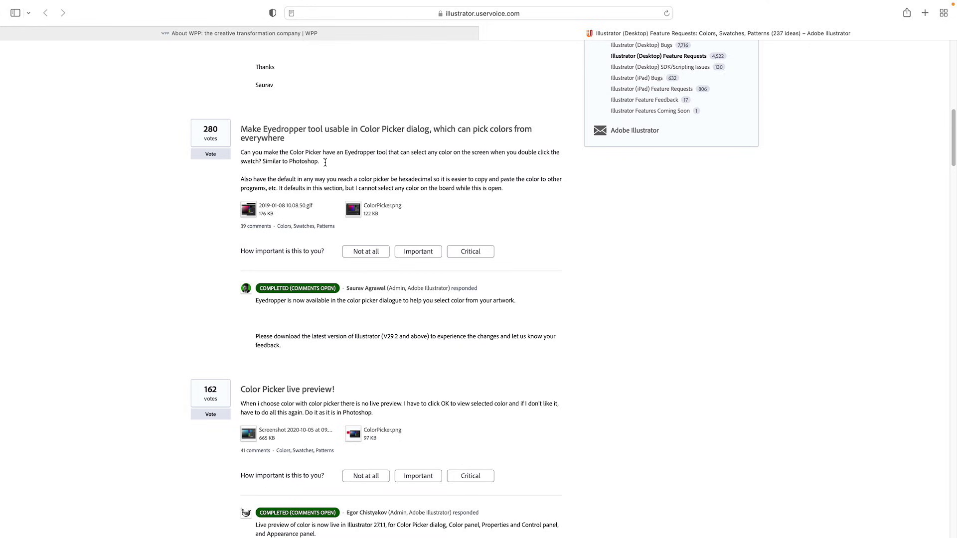
{"action": "scroll", "coordinate": [327, 164], "scroll_direction": "up", "scroll_amount": 3}
{"action": "scroll", "coordinate": [327, 168], "scroll_direction": "up", "scroll_amount": 10}
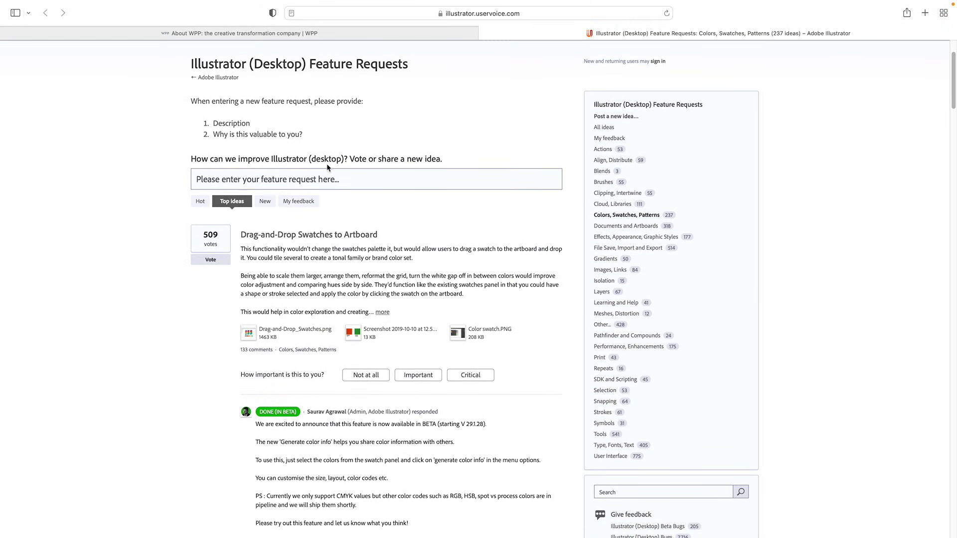
{"action": "scroll", "coordinate": [327, 165], "scroll_direction": "down", "scroll_amount": 2}
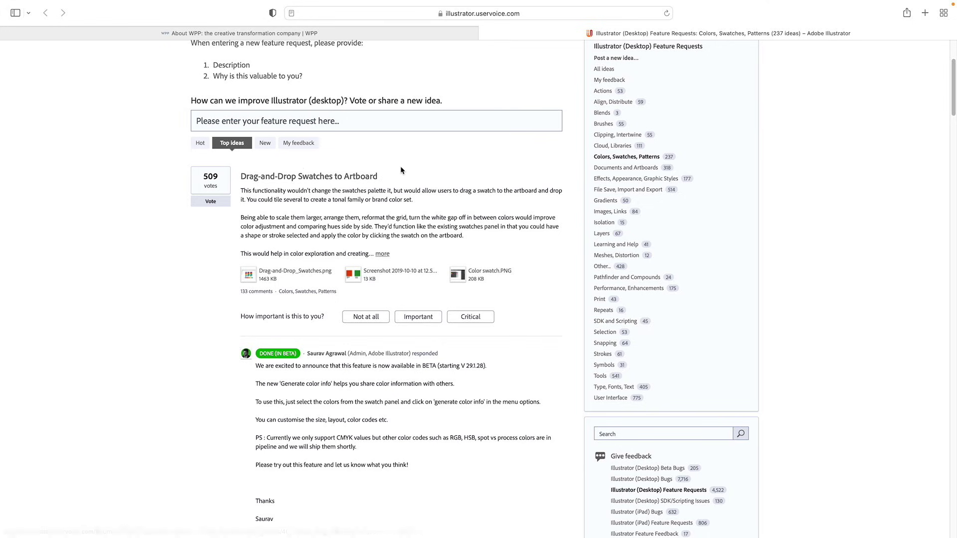
- Open the "Drag-and-Drop Swatches to Artboard" idea and read its description and the admin response
{"action": "left_click", "coordinate": [348, 177]}
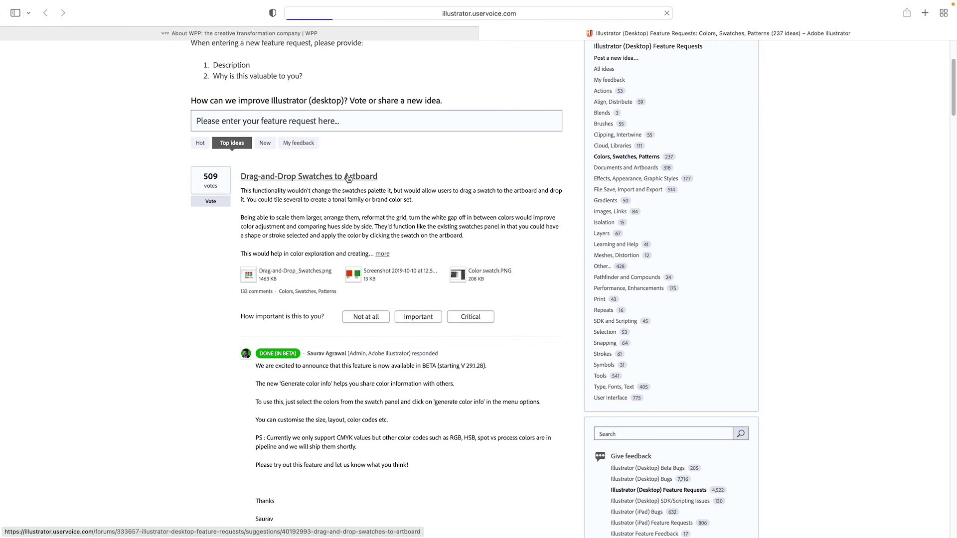
{"action": "scroll", "coordinate": [341, 284], "scroll_direction": "down", "scroll_amount": 1}
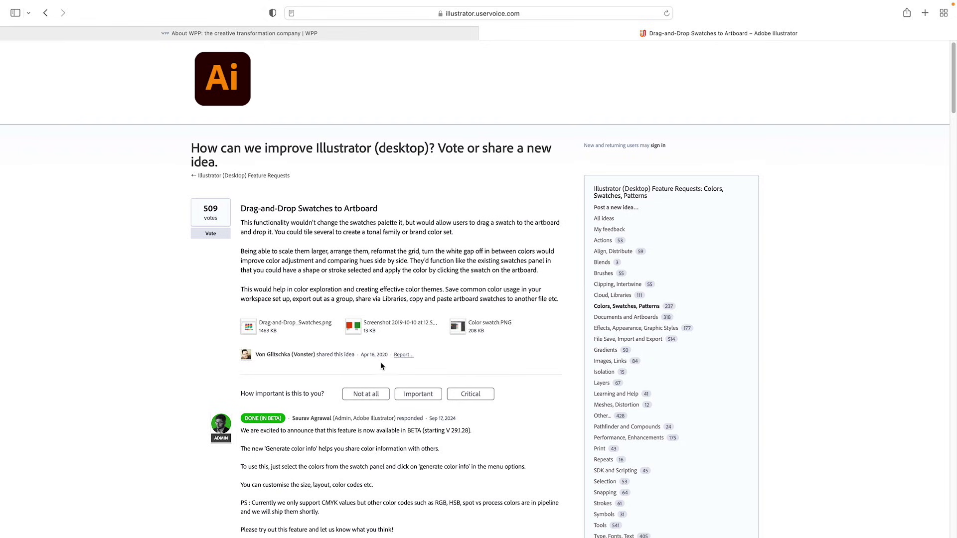
{"action": "scroll", "coordinate": [378, 367], "scroll_direction": "down", "scroll_amount": 4}
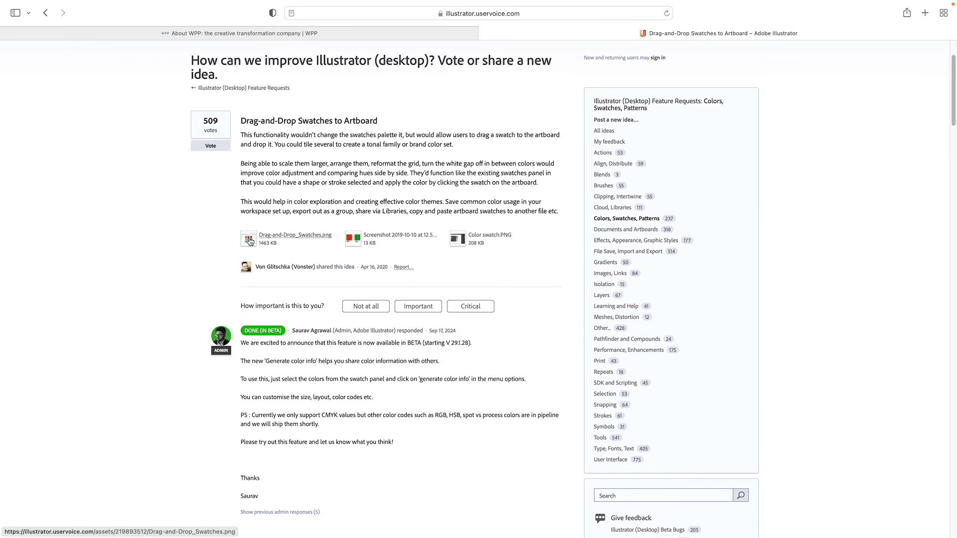
- View the attached image Drag-and-Drop_Swatches.png at full size and close it
{"action": "left_click", "coordinate": [274, 241]}
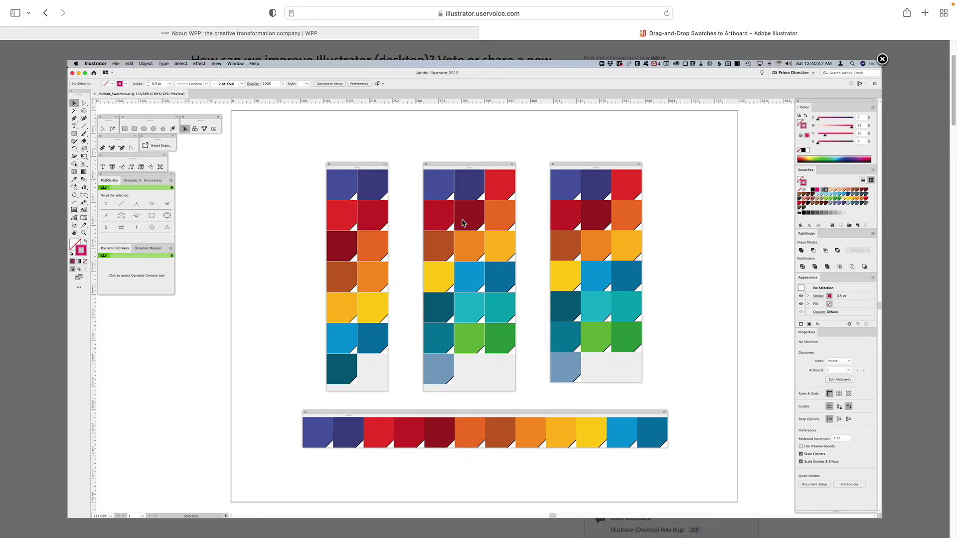
{"action": "key", "text": "semicolon"}
{"action": "key", "text": "semicolon"}
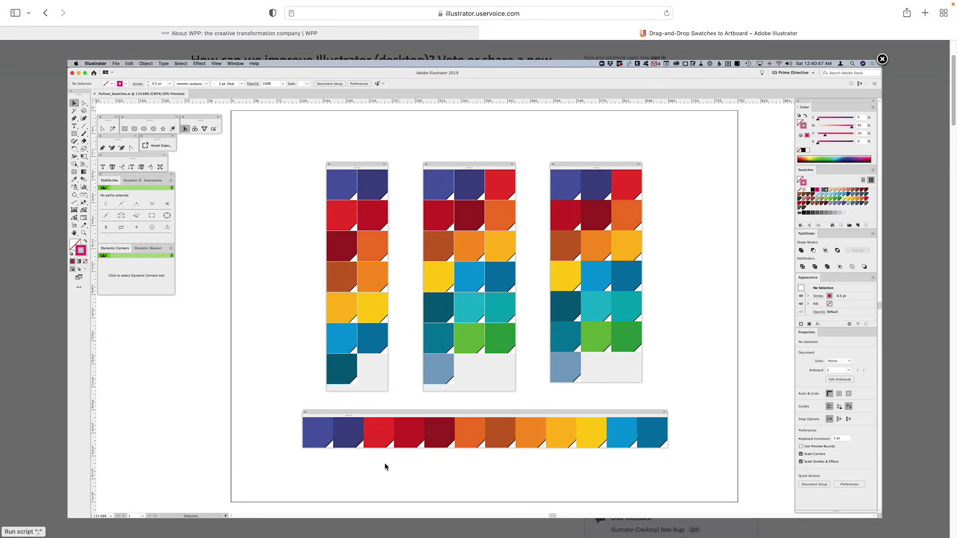
{"action": "key", "text": ";"}
{"action": "key", "text": ";"}
{"action": "left_click", "coordinate": [882, 60]}
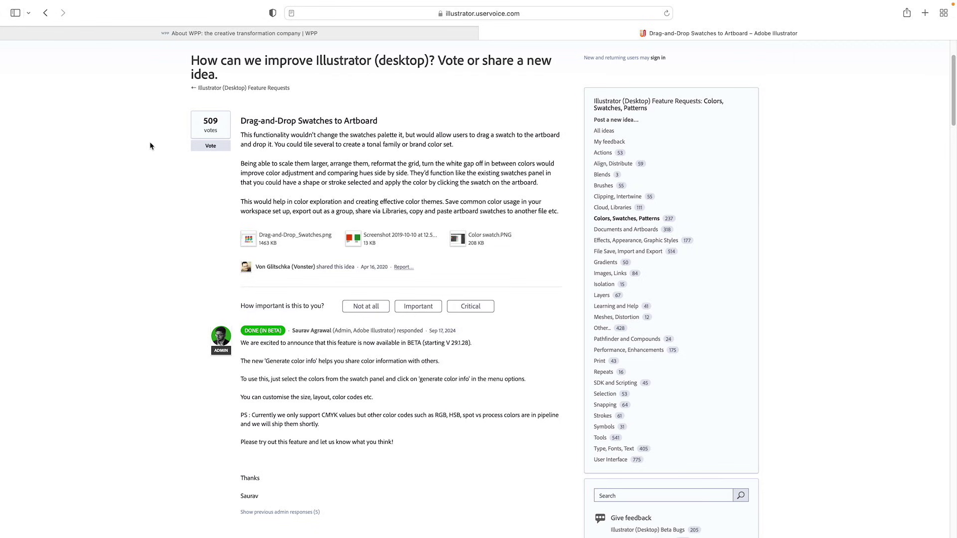
- Switch to Illustrator, open the decorative Vonster Patterns swatch library and place it above the empty artboard area
{"action": "key", "text": "super+Tab"}
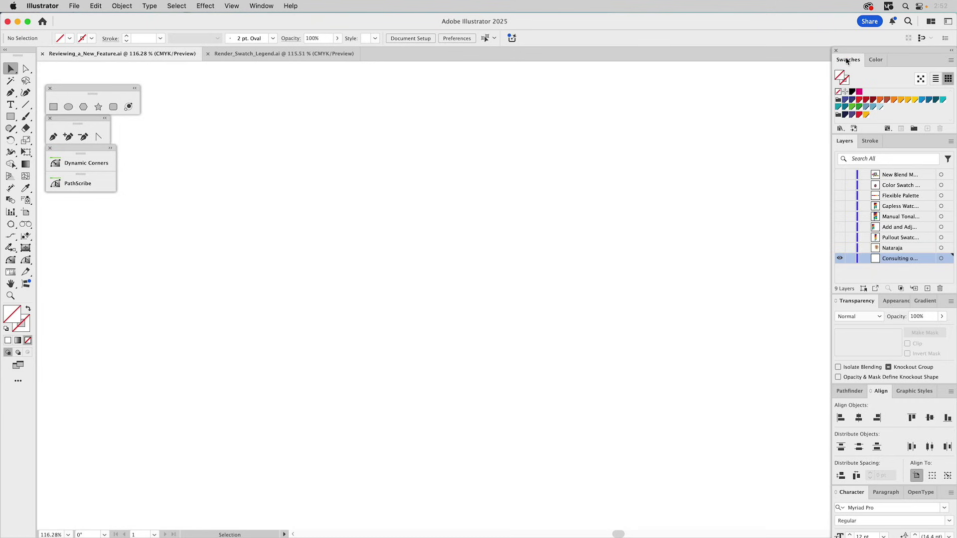
{"action": "left_click", "coordinate": [951, 60]}
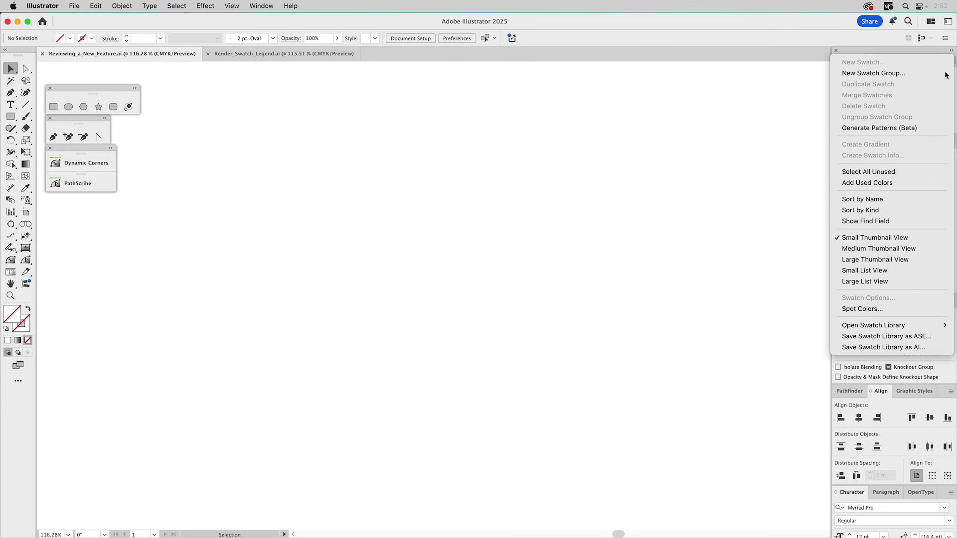
{"action": "mouse_move", "coordinate": [877, 328]}
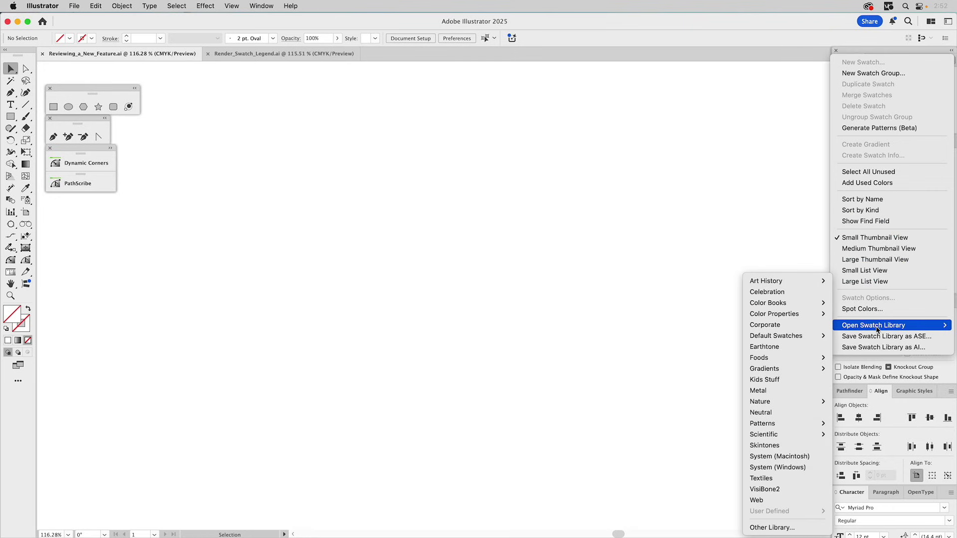
{"action": "mouse_move", "coordinate": [770, 287]}
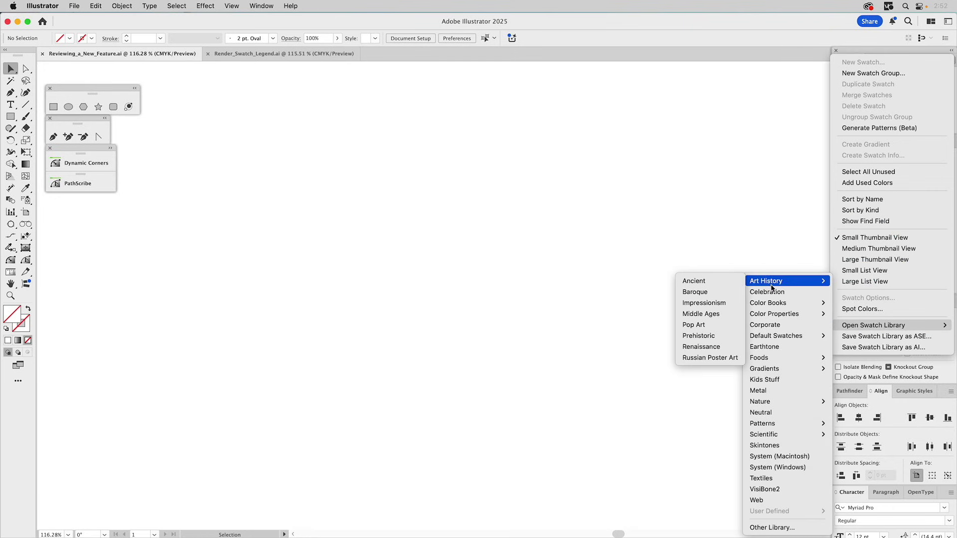
{"action": "mouse_move", "coordinate": [774, 304]}
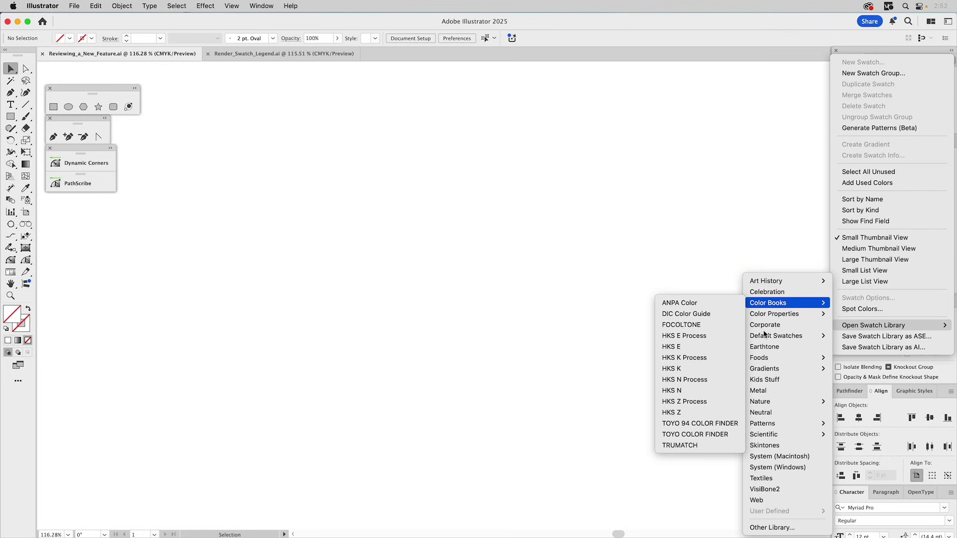
{"action": "mouse_move", "coordinate": [765, 424]}
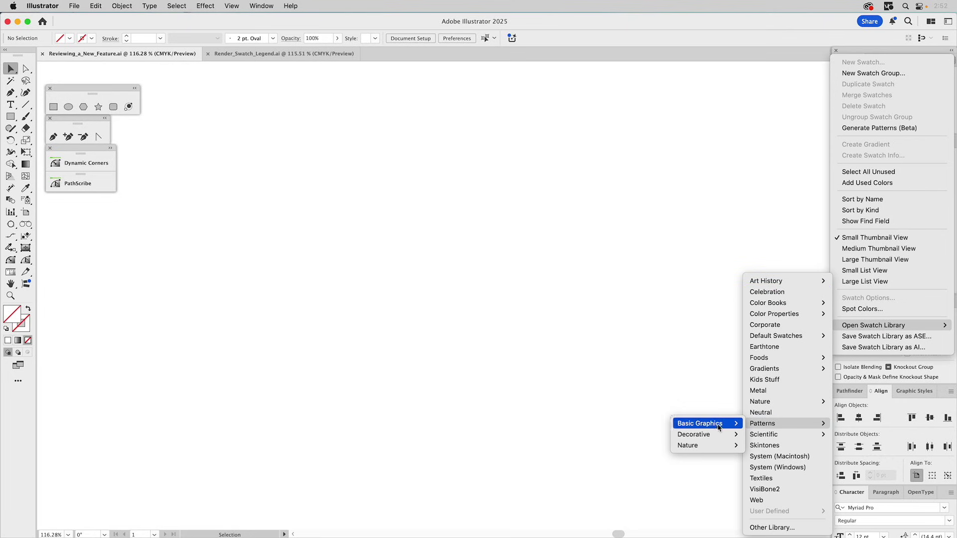
{"action": "mouse_move", "coordinate": [723, 447]}
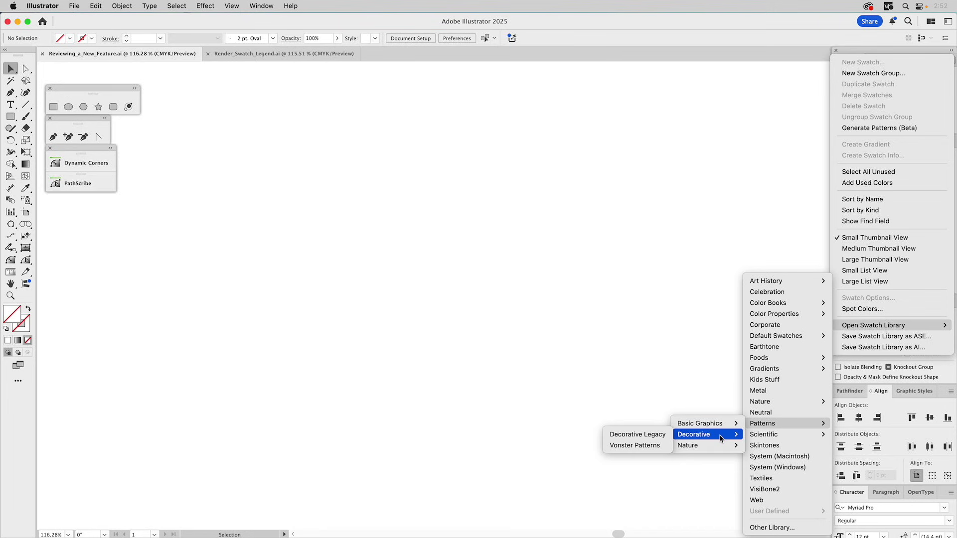
{"action": "left_click", "coordinate": [657, 445]}
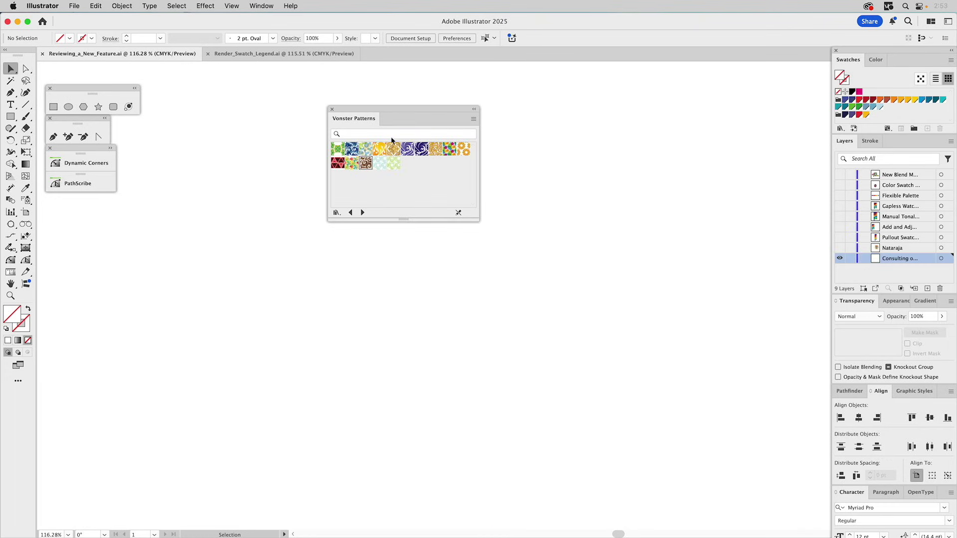
{"action": "left_click_drag", "start_coordinate": [409, 107], "coordinate": [443, 101]}
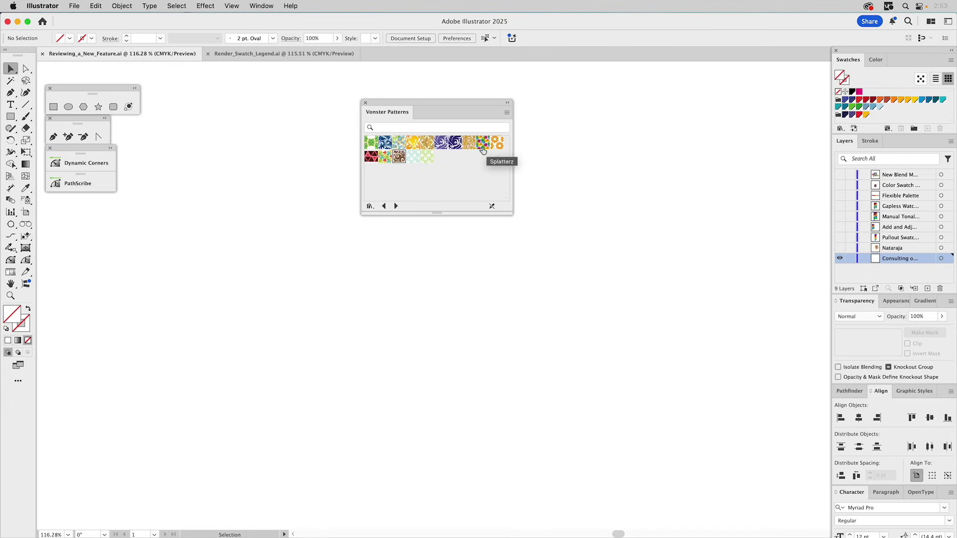
- Fill the first three blank rectangles with the blue swirl, light purple leaf and Splatterz patterns, in that order
{"action": "left_click", "coordinate": [269, 373]}
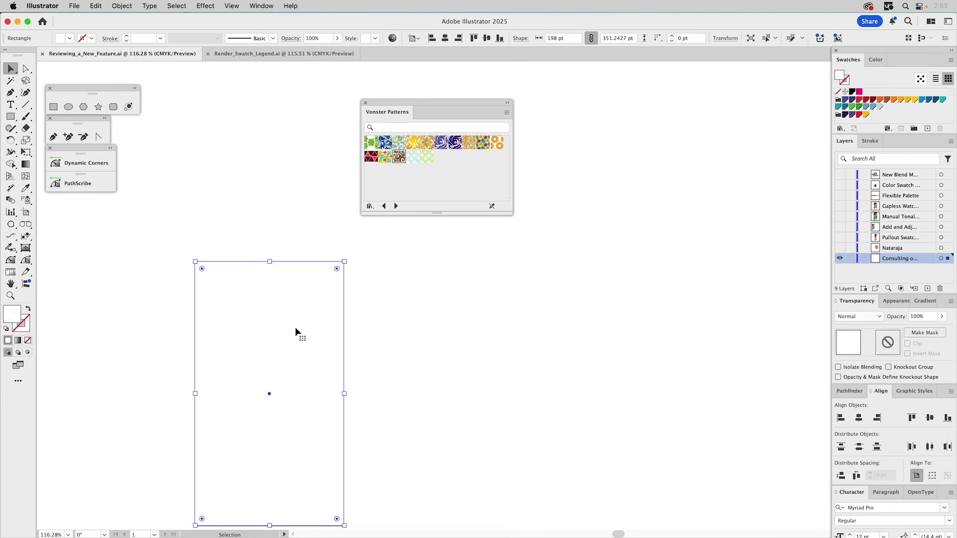
{"action": "left_click", "coordinate": [385, 143]}
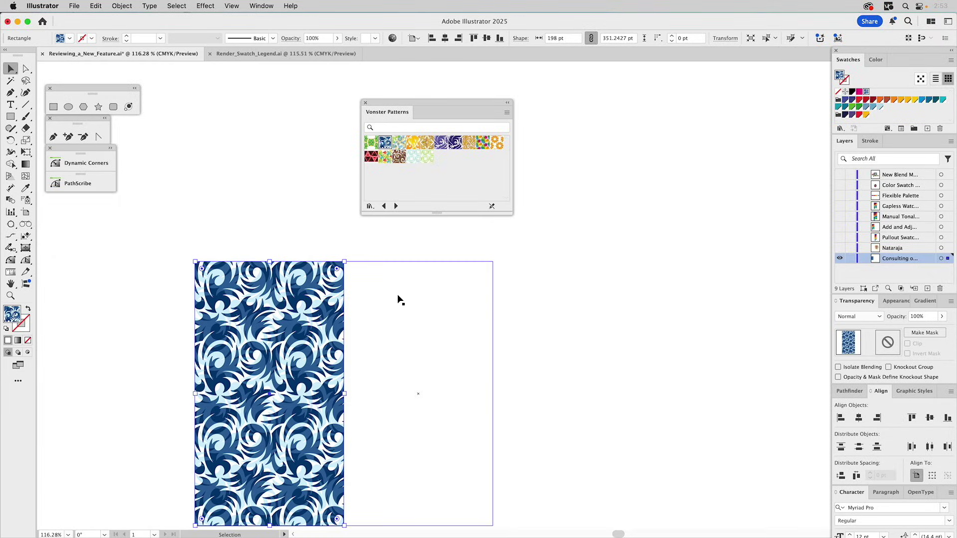
{"action": "left_click", "coordinate": [395, 308]}
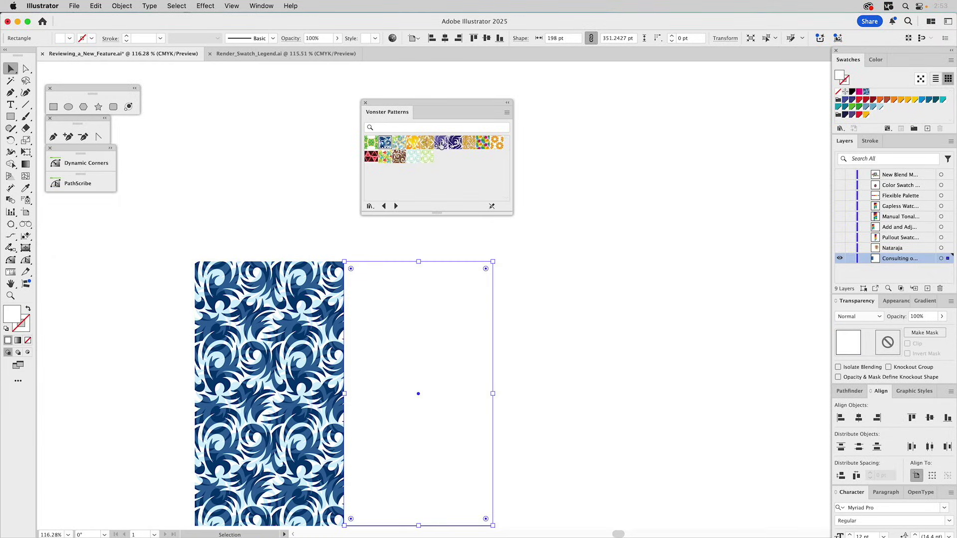
{"action": "left_click", "coordinate": [440, 143]}
{"action": "left_click", "coordinate": [527, 288]}
{"action": "left_click", "coordinate": [482, 143]}
- Fill the fourth blank rectangle with the brown Pompadour pattern, deselect it and close the pattern library
{"action": "left_click", "coordinate": [682, 299]}
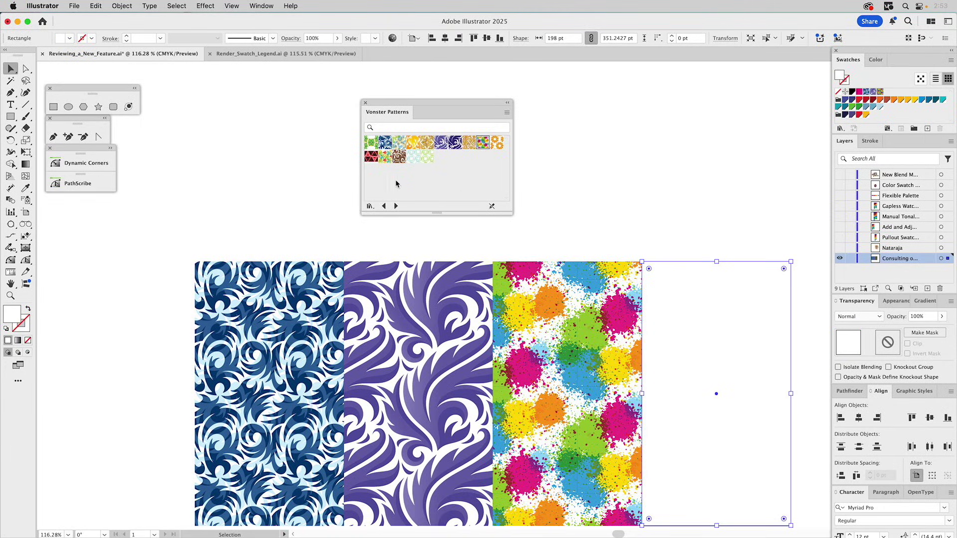
{"action": "left_click", "coordinate": [370, 158]}
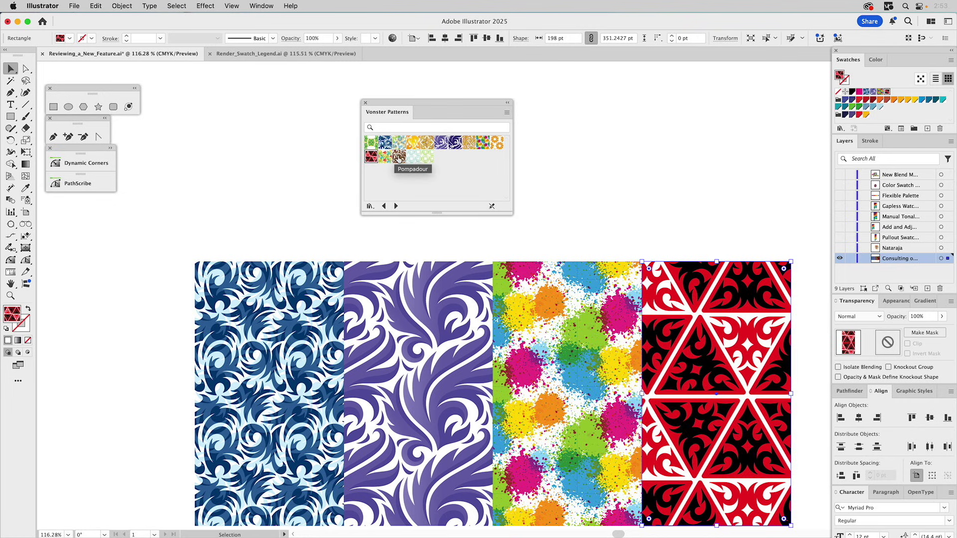
{"action": "left_click", "coordinate": [399, 157]}
{"action": "left_click", "coordinate": [578, 132]}
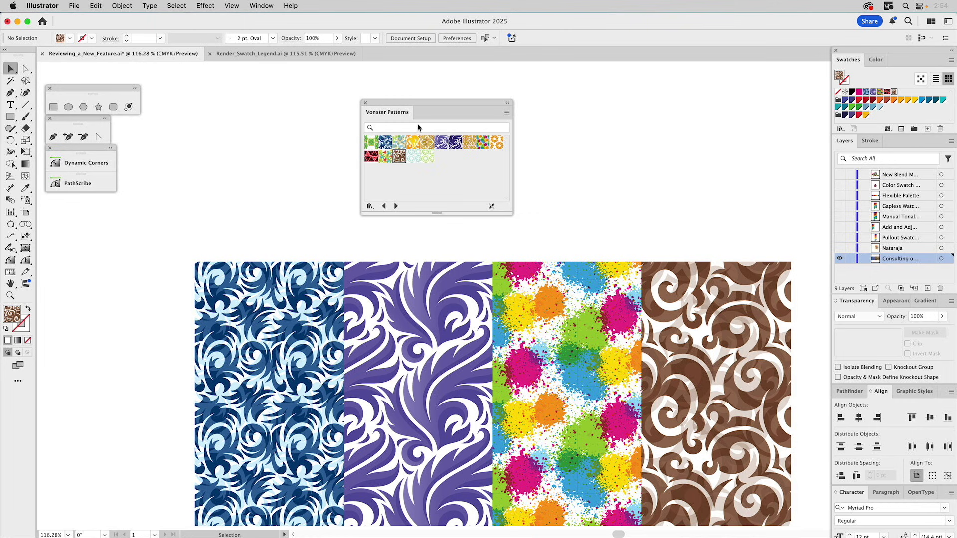
{"action": "left_click", "coordinate": [366, 103]}
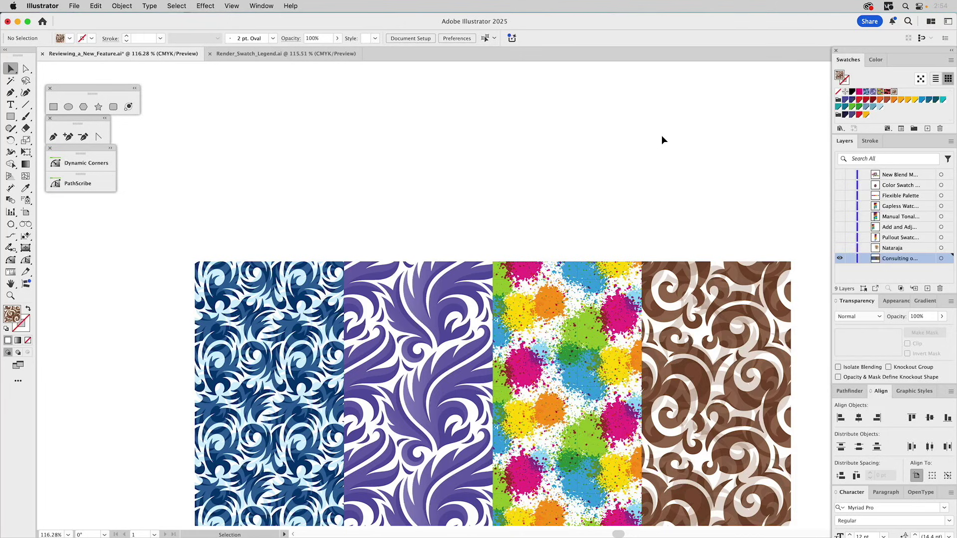
- Show the Nataraja layer, hide the layer holding the pattern-filled rectangles, and briefly select the Nataraja artwork to inspect its paths
{"action": "left_click", "coordinate": [840, 247]}
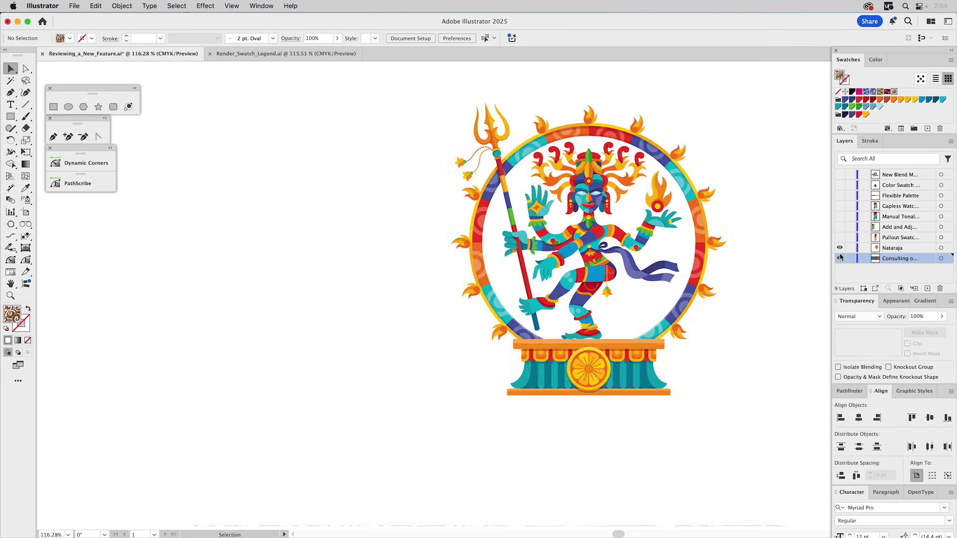
{"action": "left_click", "coordinate": [840, 258]}
{"action": "left_click", "coordinate": [703, 215]}
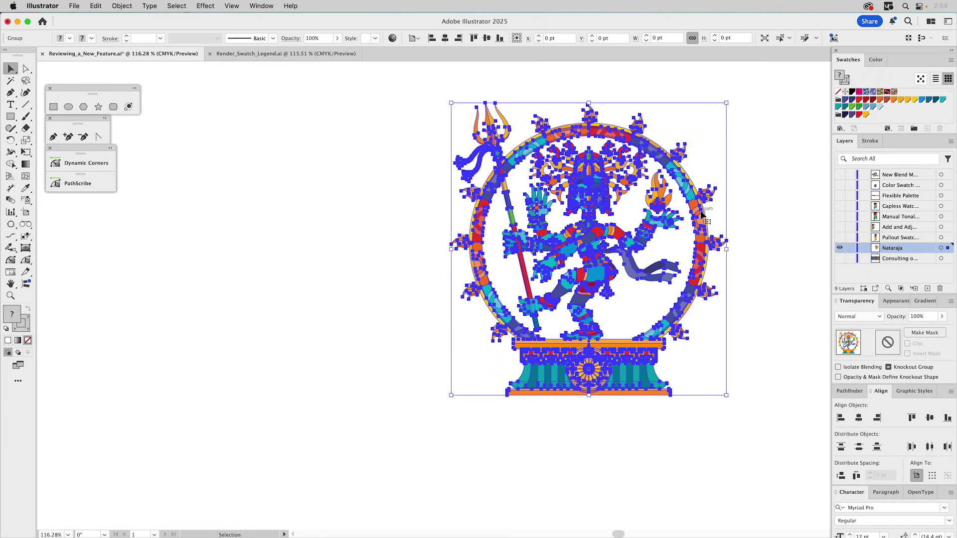
{"action": "left_click", "coordinate": [767, 173]}
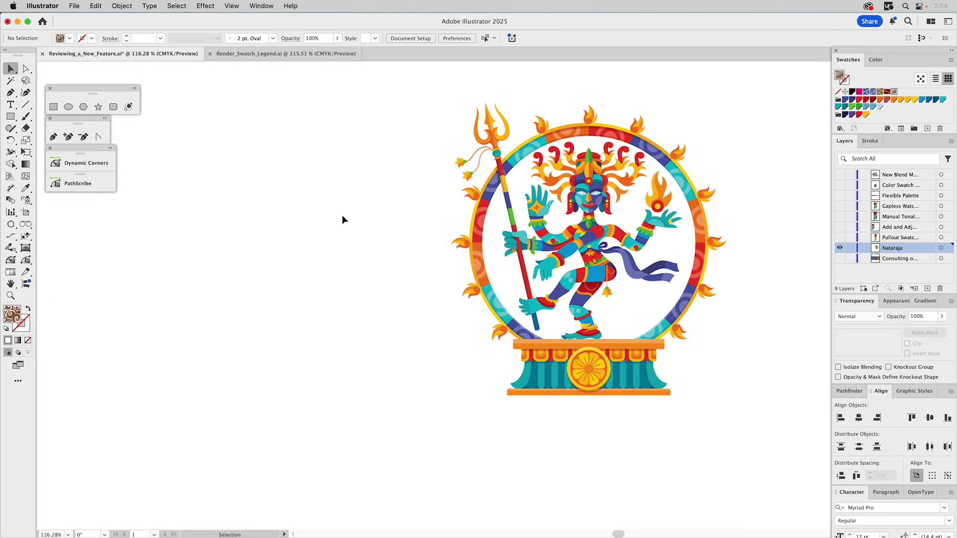
- Show the Pullout Swatches layer, try the document swatches at large thumbnail size, and return them to small thumbnails
{"action": "left_click", "coordinate": [839, 238]}
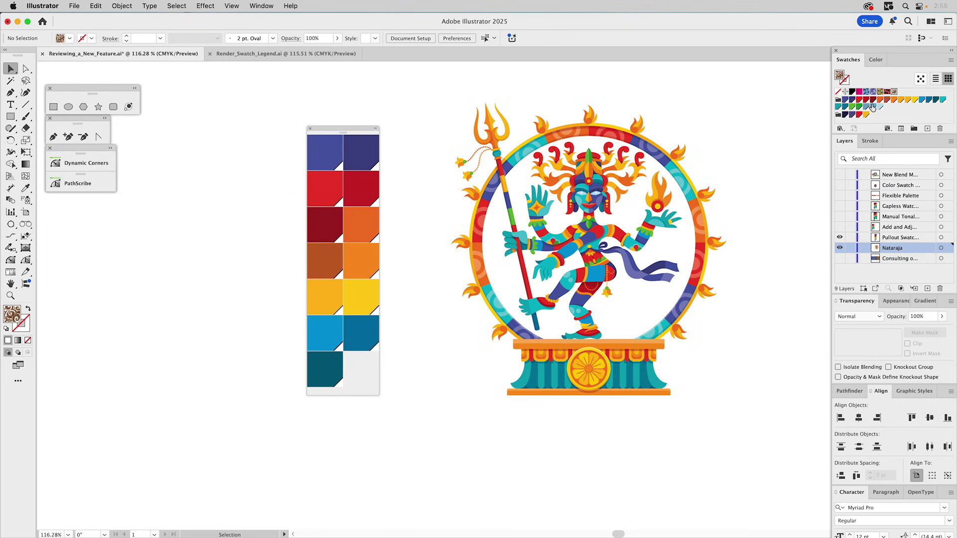
{"action": "left_click", "coordinate": [951, 60]}
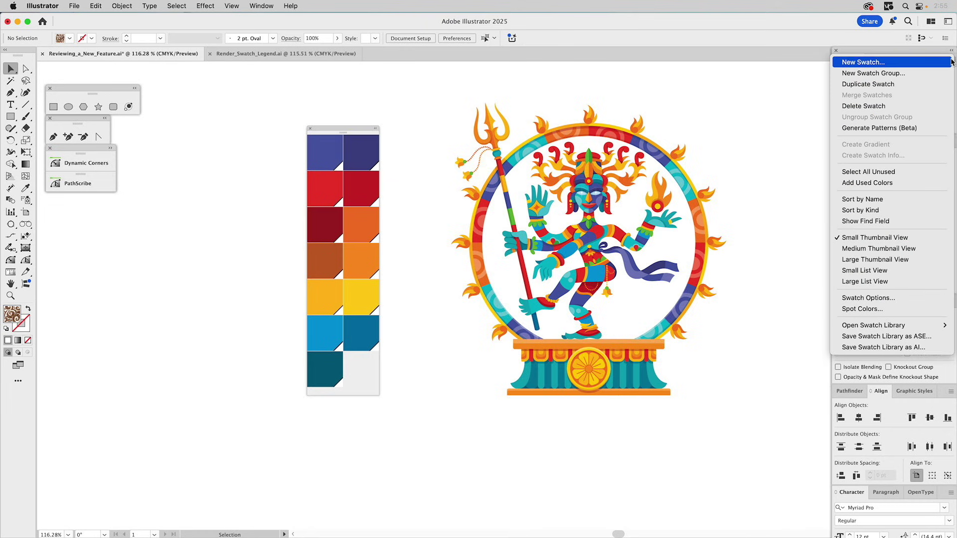
{"action": "left_click", "coordinate": [881, 262]}
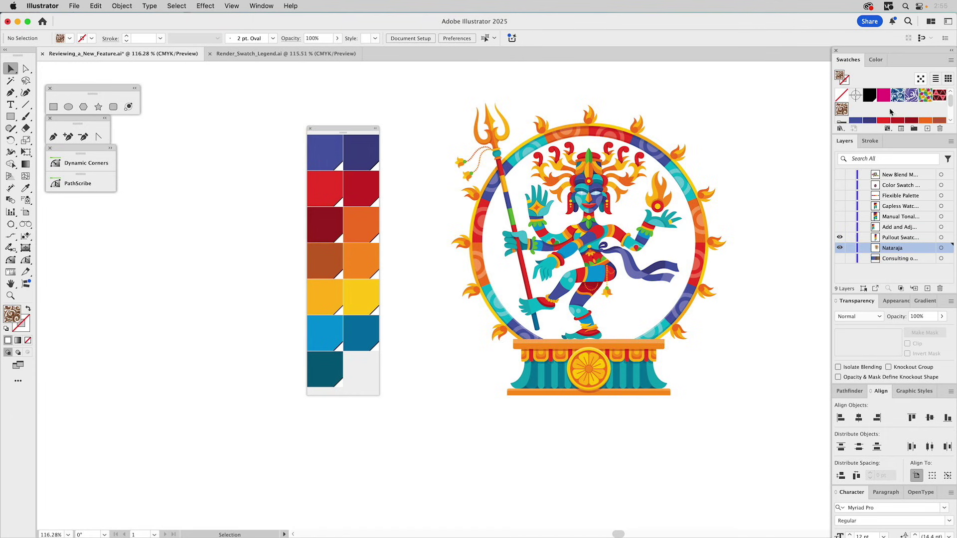
{"action": "scroll", "coordinate": [881, 116], "scroll_direction": "down", "scroll_amount": 2}
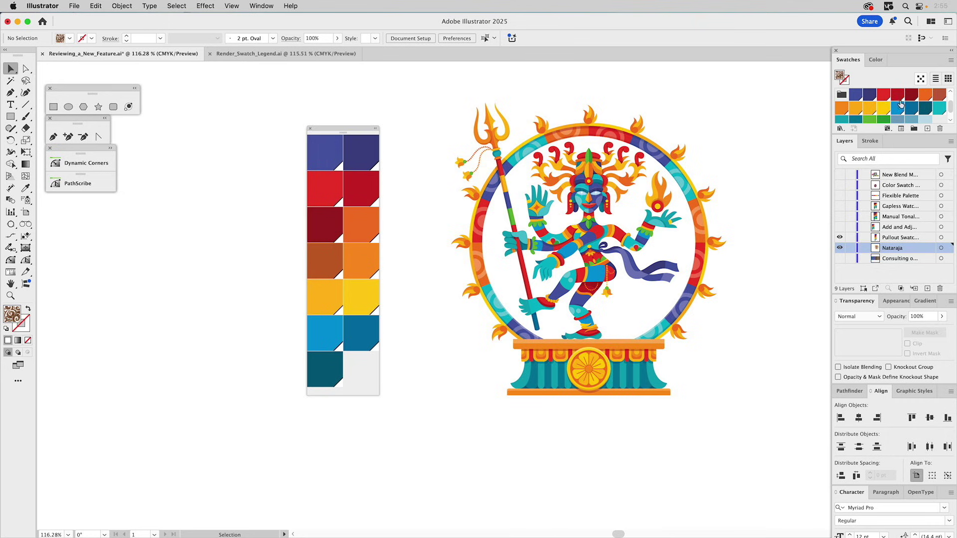
{"action": "left_click", "coordinate": [951, 60]}
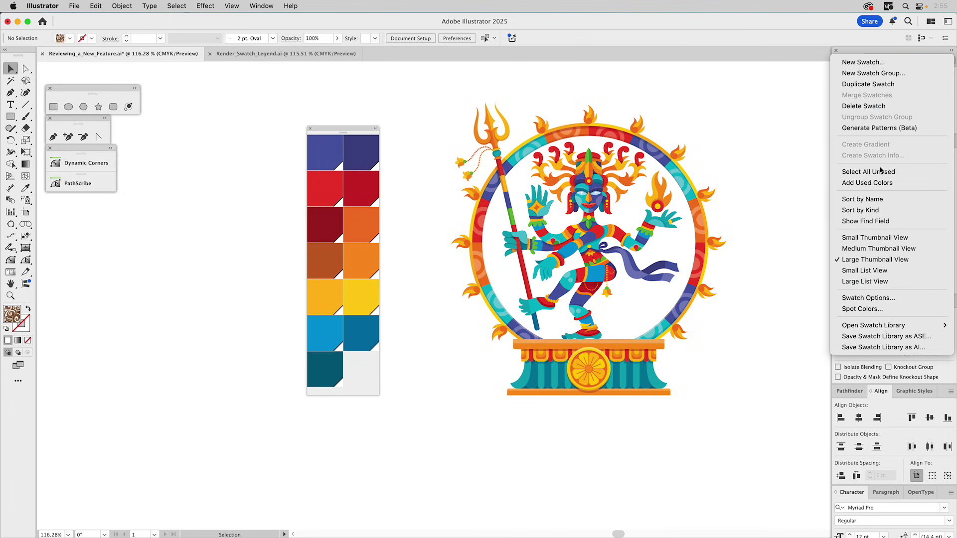
{"action": "left_click", "coordinate": [866, 237]}
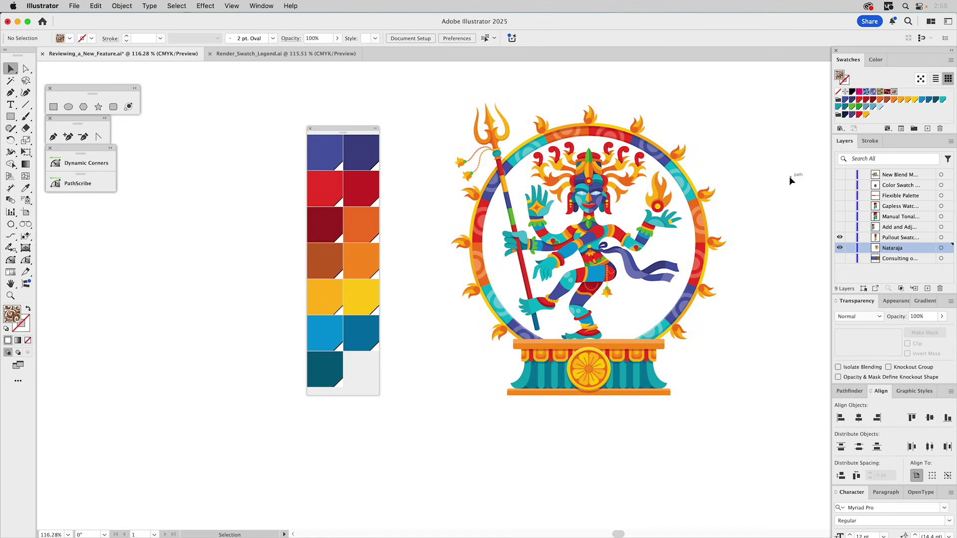
- Hide the Nataraja layer, show the Add and Adjust and Manual Tonal layers, and briefly select the manual palette's bright red square
{"action": "left_click", "coordinate": [840, 228]}
{"action": "left_click", "coordinate": [841, 248]}
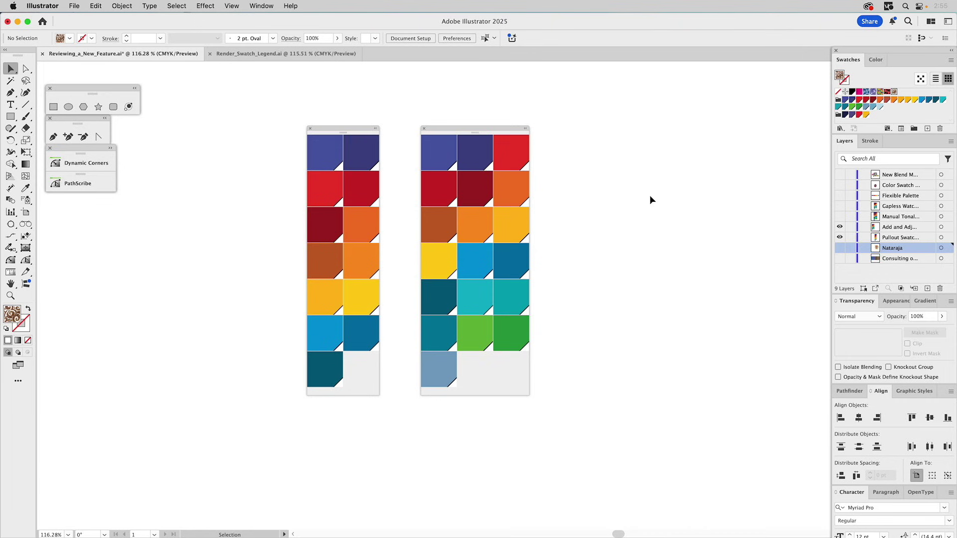
{"action": "left_click", "coordinate": [840, 217]}
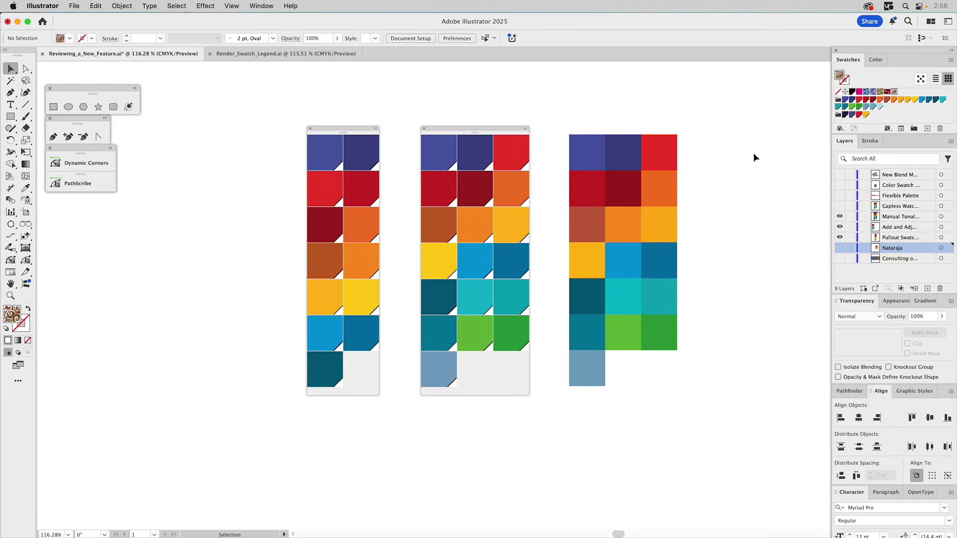
{"action": "left_click", "coordinate": [656, 168]}
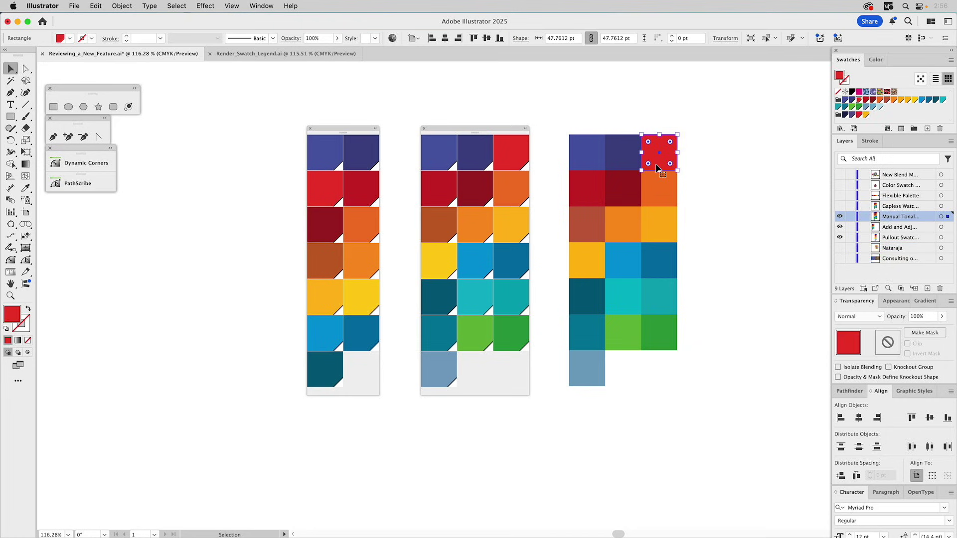
{"action": "left_click", "coordinate": [728, 150]}
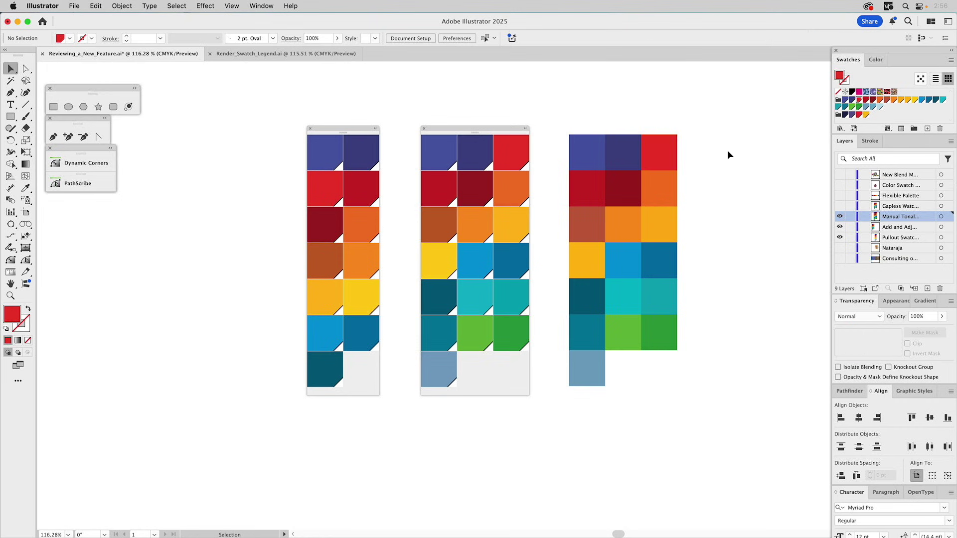
- Replace the visible Manual Tonal layer with the Gapless layer and show the Flexible Palette layer
{"action": "left_click", "coordinate": [841, 217]}
{"action": "left_click", "coordinate": [840, 206]}
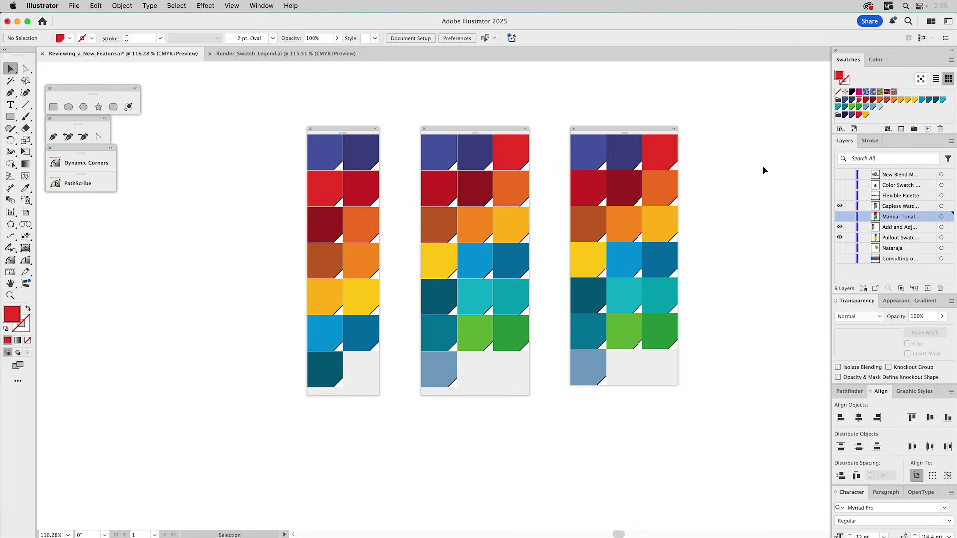
{"action": "left_click", "coordinate": [840, 206]}
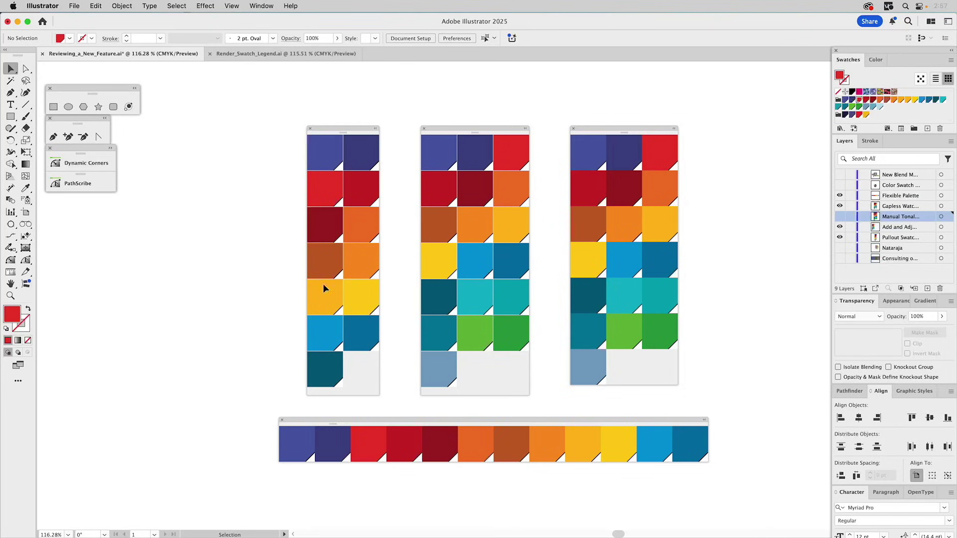
- Make the Color Swatch layer the only visible one and briefly select the hand artwork to inspect its paths
{"action": "left_click", "coordinate": [839, 185]}
{"action": "left_click_drag", "start_coordinate": [840, 195], "coordinate": [840, 238]}
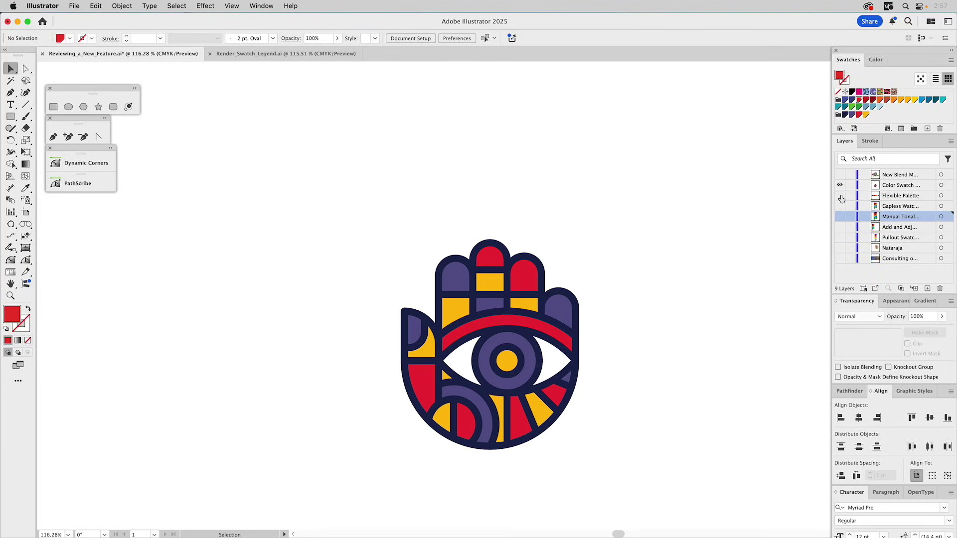
{"action": "left_click", "coordinate": [524, 279]}
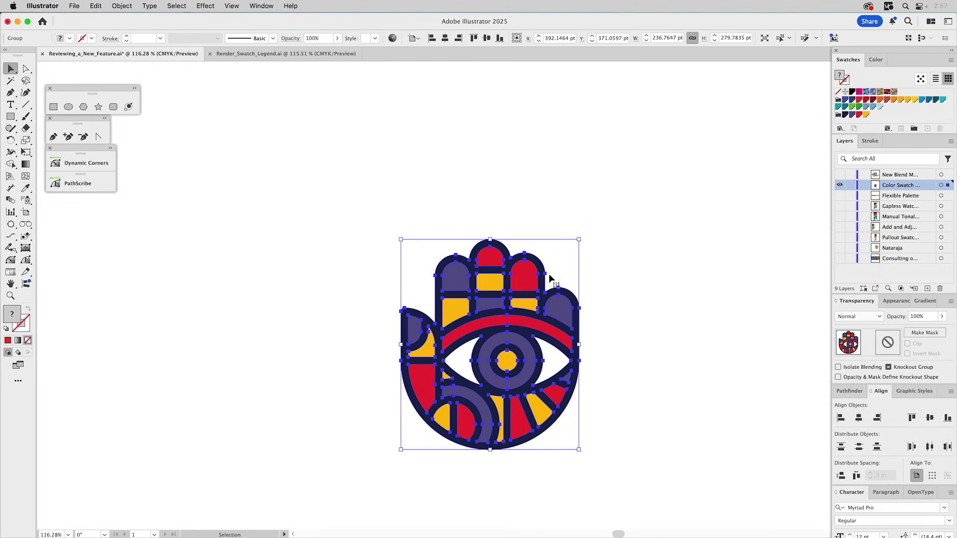
{"action": "left_click", "coordinate": [650, 259]}
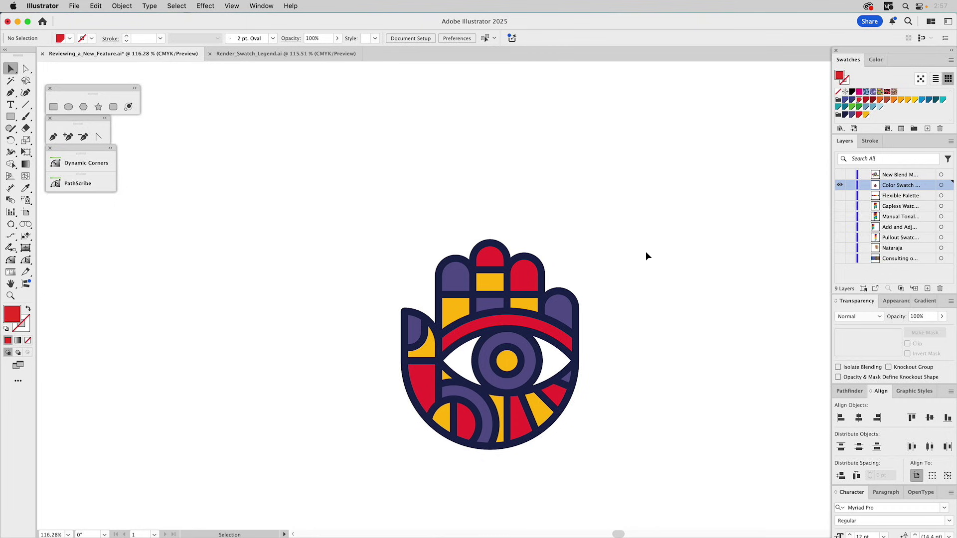
{"action": "left_click", "coordinate": [838, 115]}
{"action": "left_click", "coordinate": [758, 122]}
{"action": "left_click_drag", "start_coordinate": [846, 100], "coordinate": [818, 105]}
{"action": "left_click", "coordinate": [951, 60]}
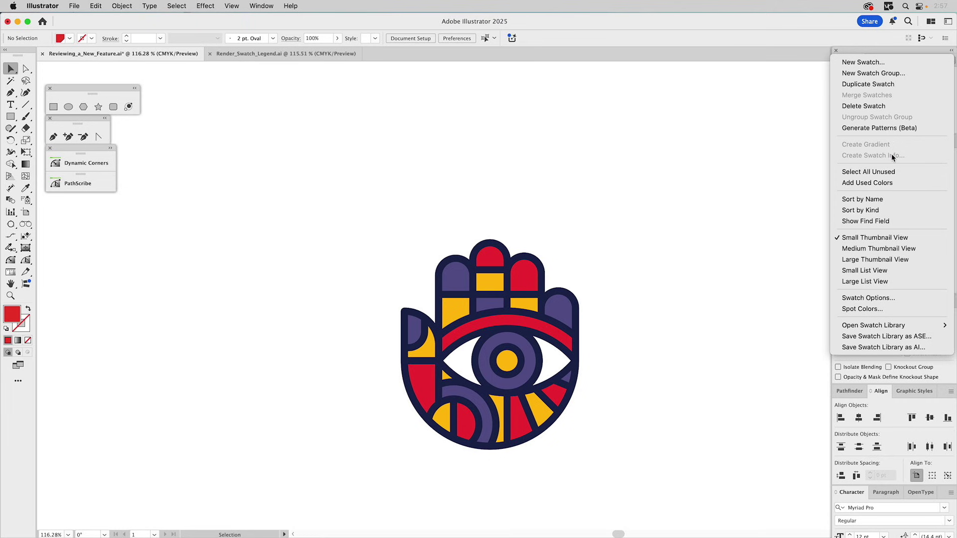
{"action": "left_click", "coordinate": [729, 120]}
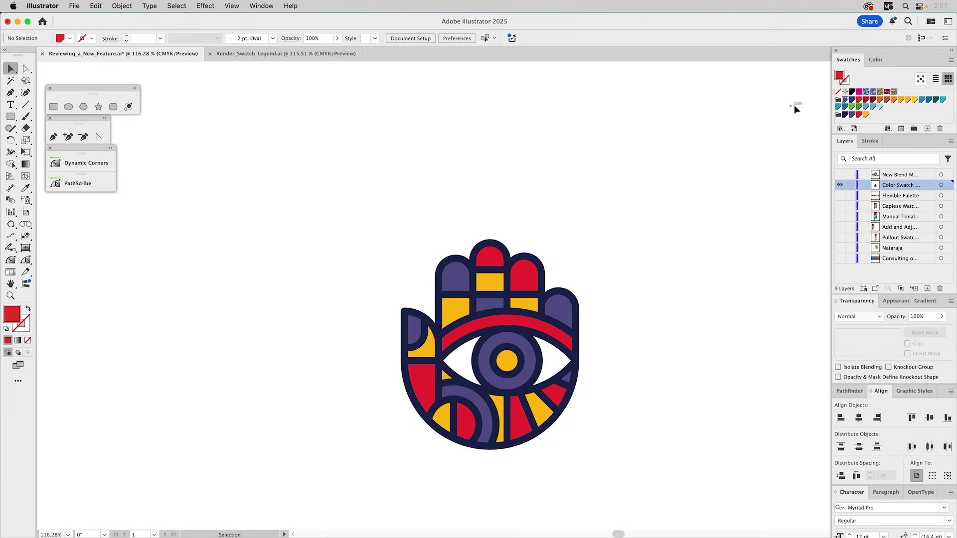
- Create swatch info cards for the Watch Colors group, 100 by 100 pt, with color names and Hex, RGB and CMYK codes
{"action": "left_click", "coordinate": [837, 115]}
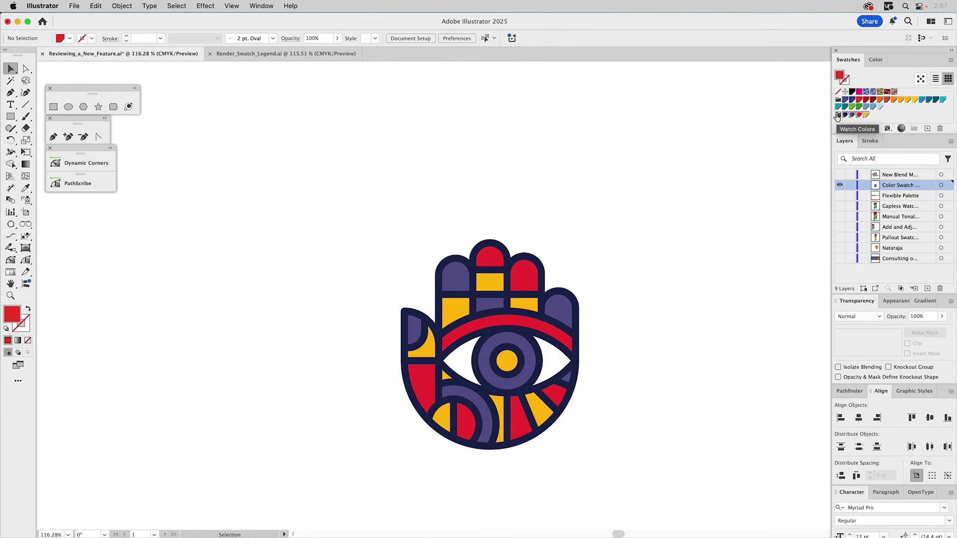
{"action": "left_click", "coordinate": [951, 60]}
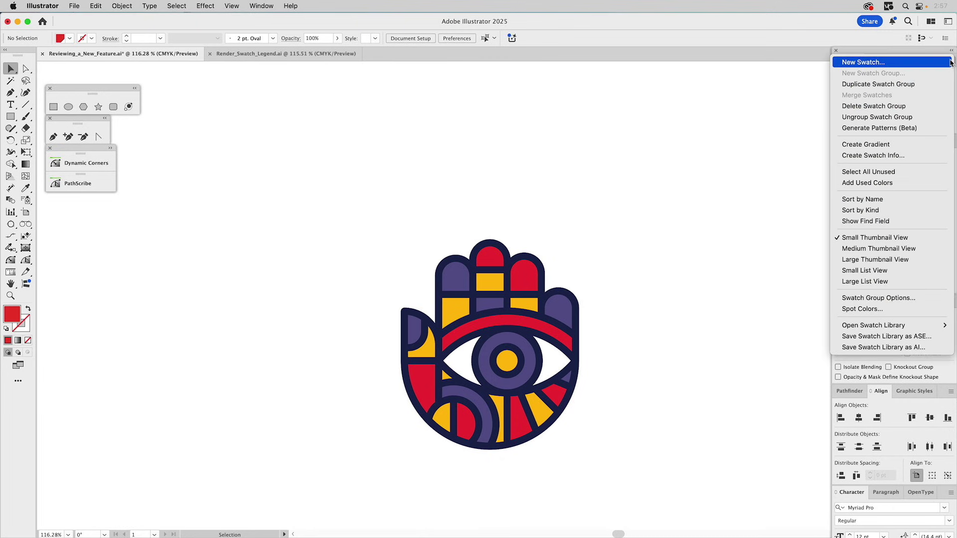
{"action": "left_click", "coordinate": [874, 156]}
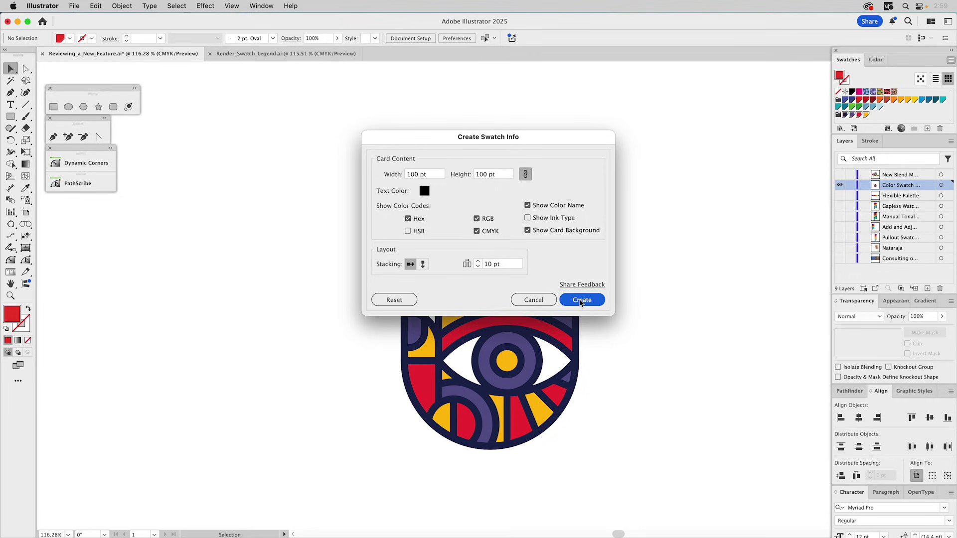
{"action": "left_click", "coordinate": [581, 300]}
- Move the swatch info cards above the hand artwork, center them horizontally on the artboard and deselect them
{"action": "left_click_drag", "start_coordinate": [638, 315], "coordinate": [439, 125]}
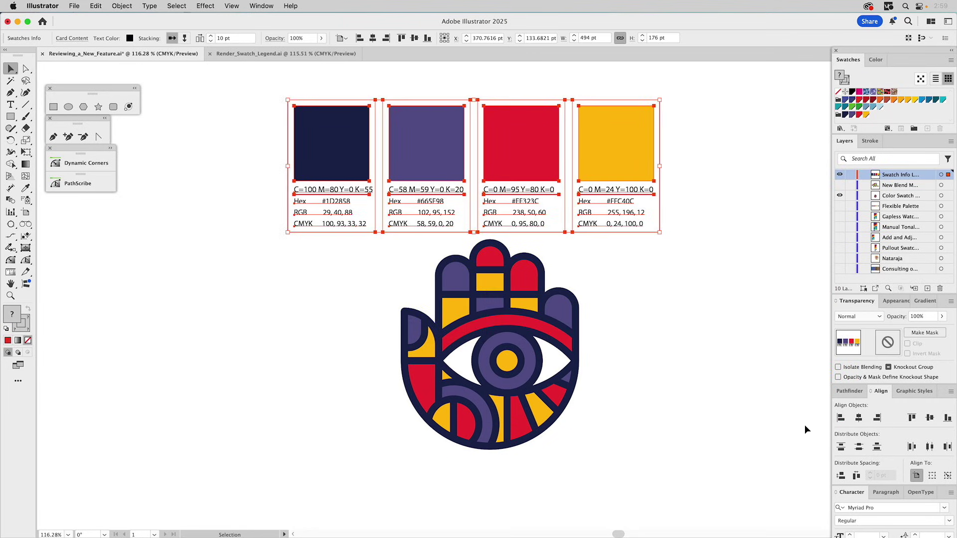
{"action": "left_click", "coordinate": [858, 418]}
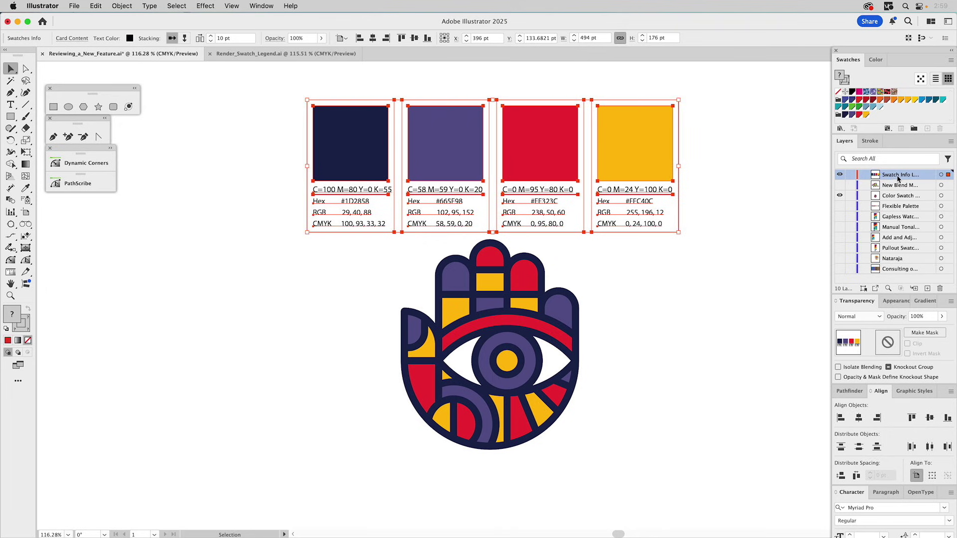
{"action": "left_click", "coordinate": [730, 147]}
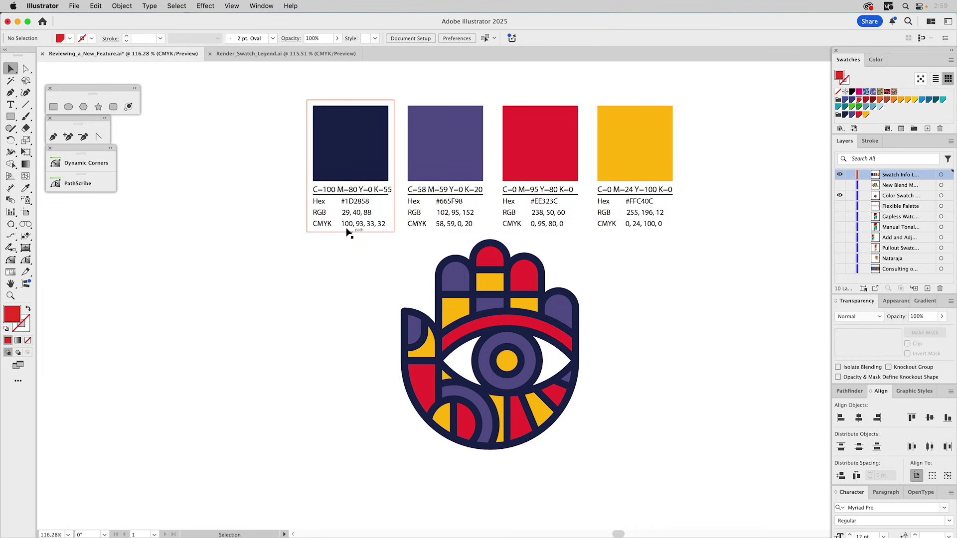
- Change the color name on the dark navy swatch card to "Purple Color"
{"action": "key", "text": "a"}
{"action": "left_click", "coordinate": [345, 193]}
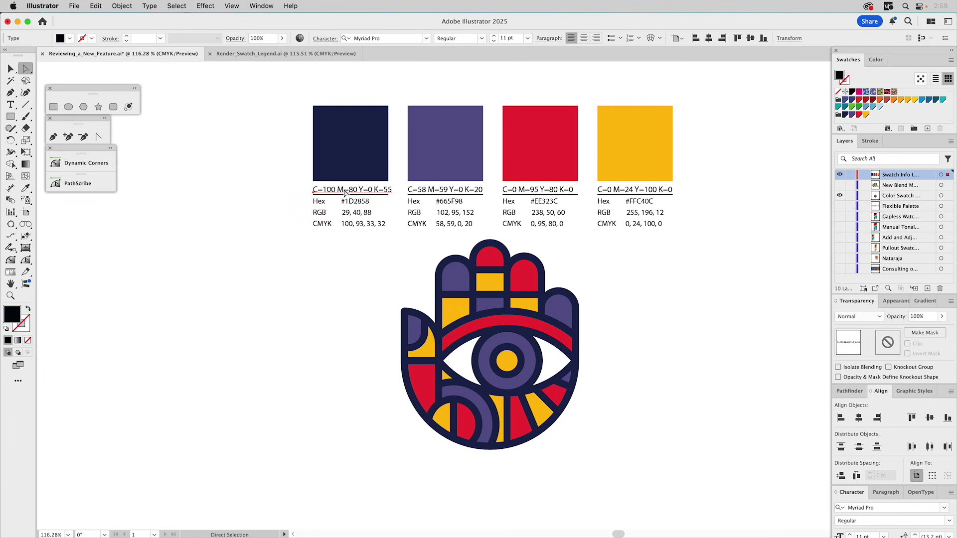
{"action": "double_click", "coordinate": [346, 193]}
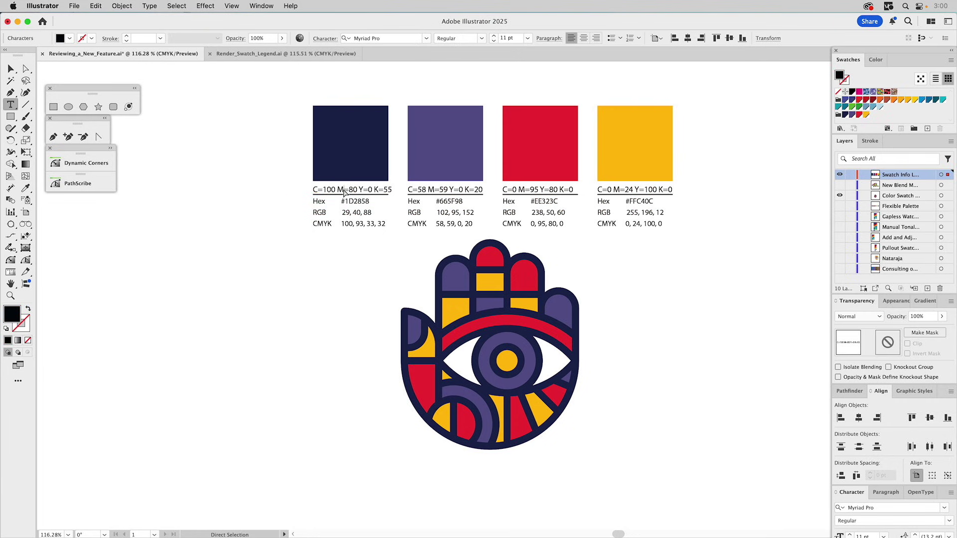
{"action": "triple_click", "coordinate": [345, 193]}
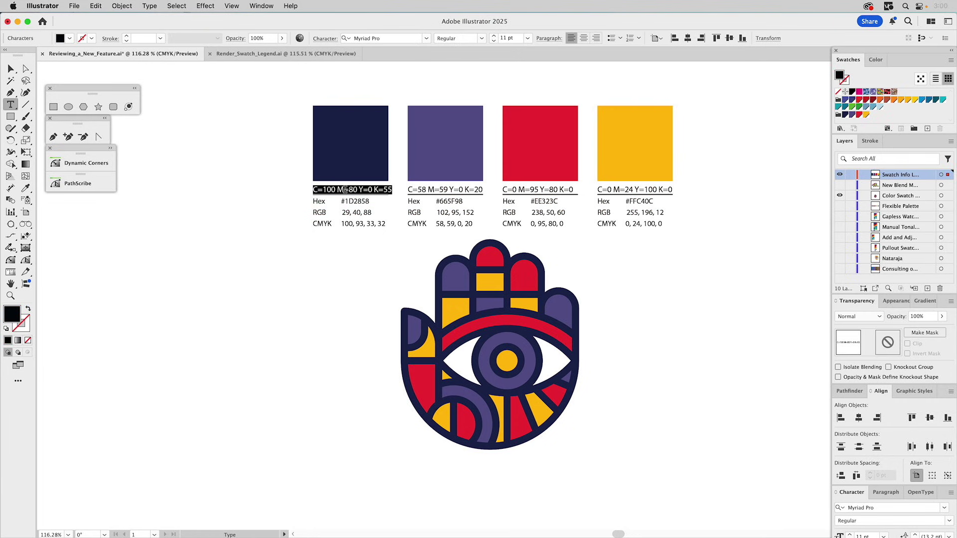
{"action": "type", "text": "Purple"}
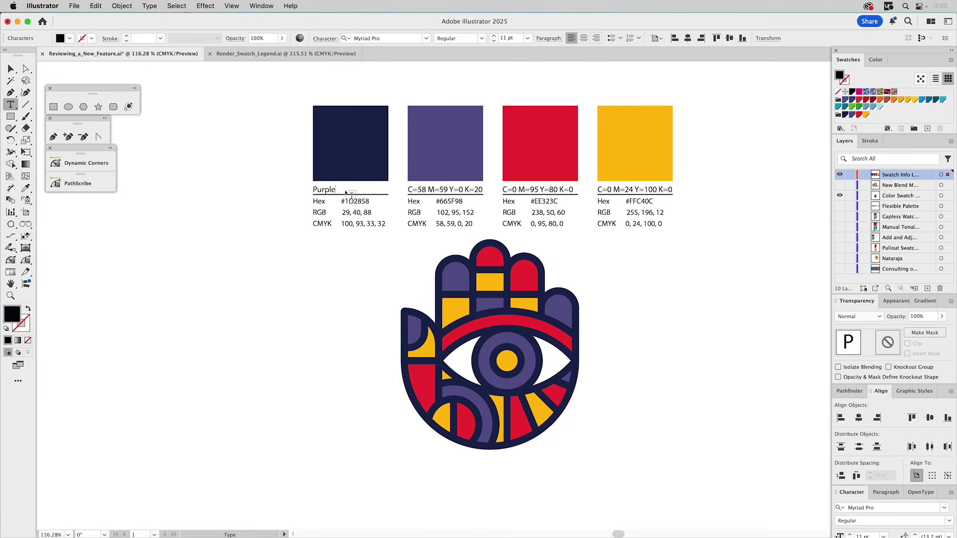
{"action": "type", "text": " Color"}
- Delete the horizontal rule beneath the Purple Color label
{"action": "left_click", "coordinate": [384, 195], "text": "super"}
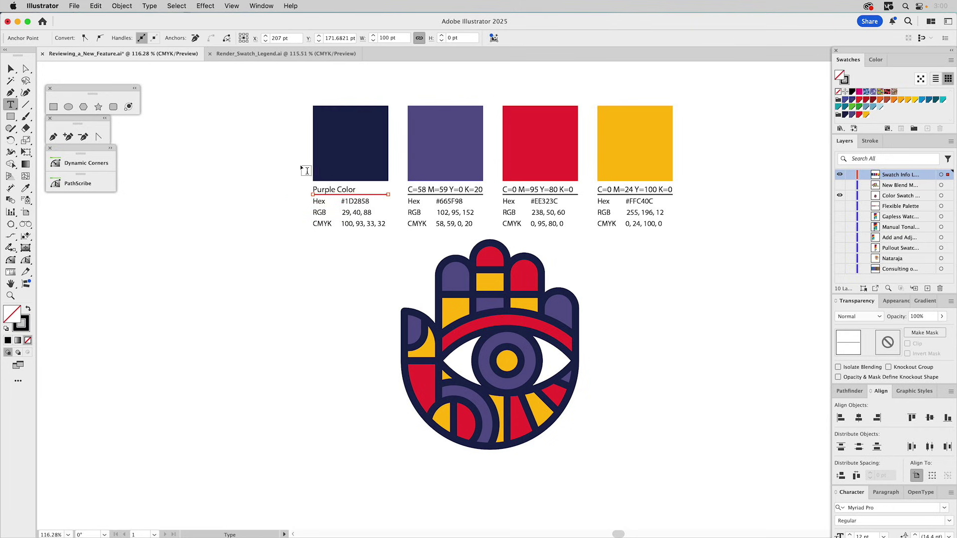
{"action": "key", "text": "Delete"}
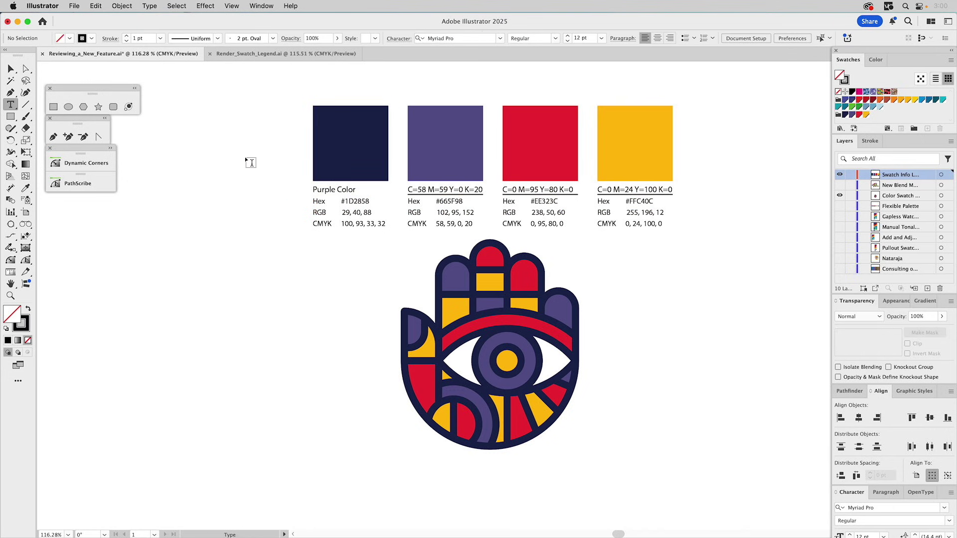
{"action": "key", "text": "v"}
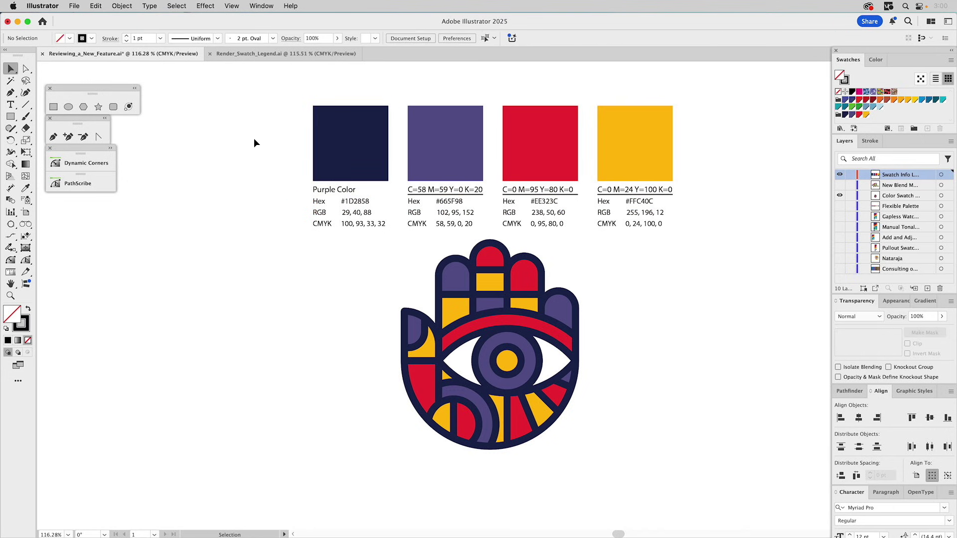
- Inspect the first card's white background frame and the swatch cards as a whole by selecting and deselecting them
{"action": "key", "text": "a"}
{"action": "left_click", "coordinate": [307, 124]}
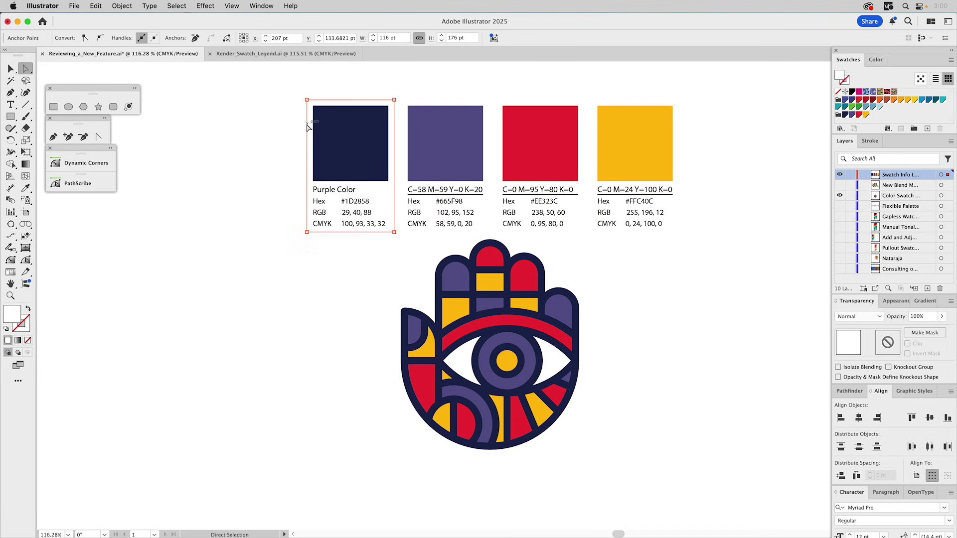
{"action": "left_click", "coordinate": [245, 136]}
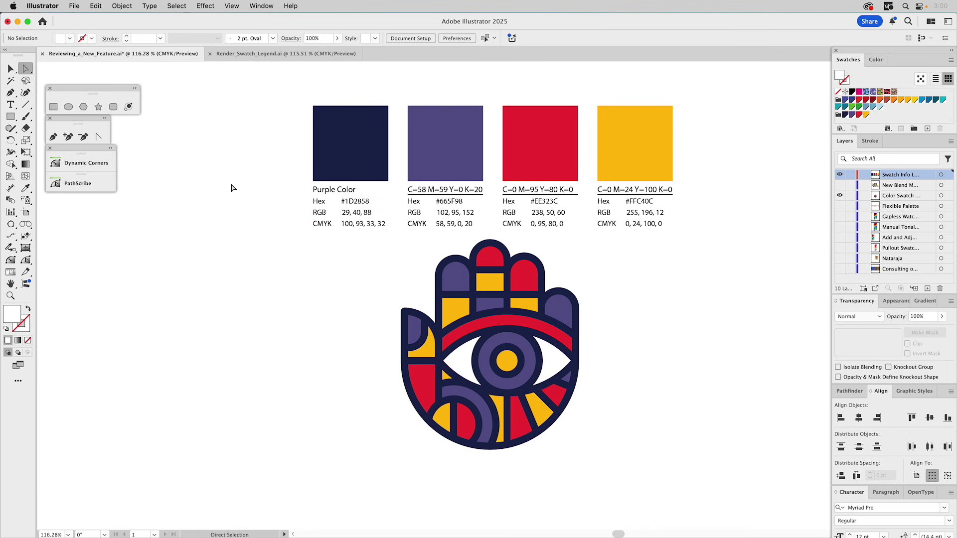
{"action": "key", "text": "v"}
{"action": "left_click", "coordinate": [651, 132]}
{"action": "left_click", "coordinate": [748, 119]}
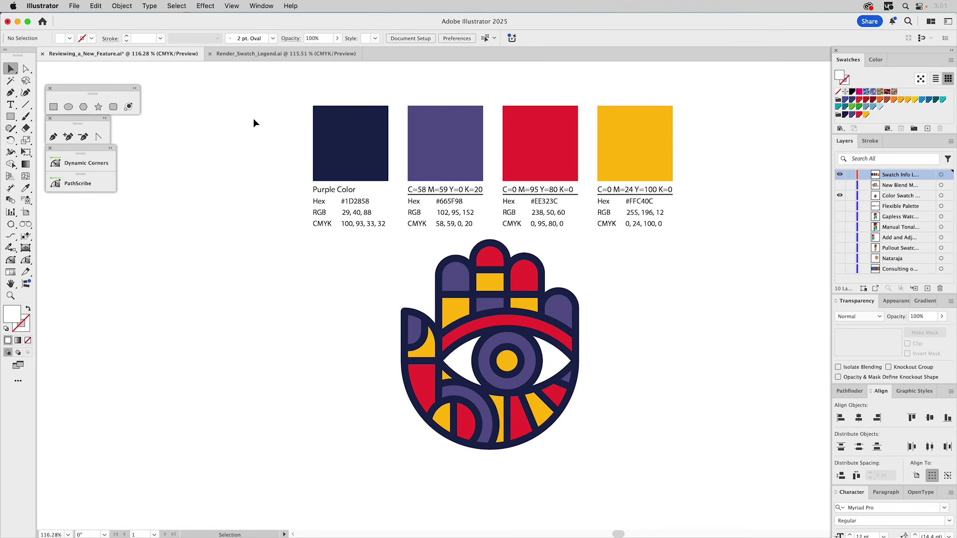
- In Render_Swatch_Legend.ai, select the four-color swatch group and run the RenderSwatchLegend script
{"action": "left_click", "coordinate": [242, 53]}
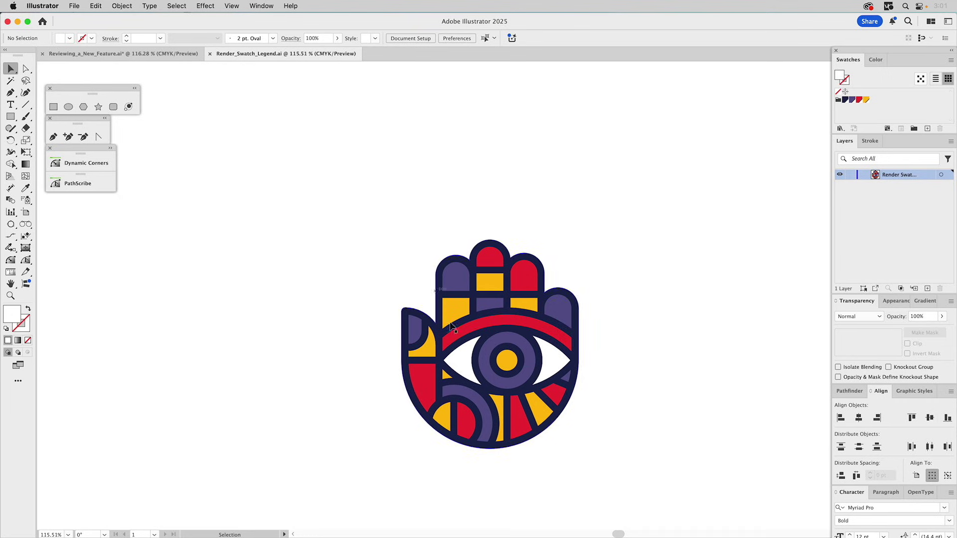
{"action": "left_click", "coordinate": [838, 100]}
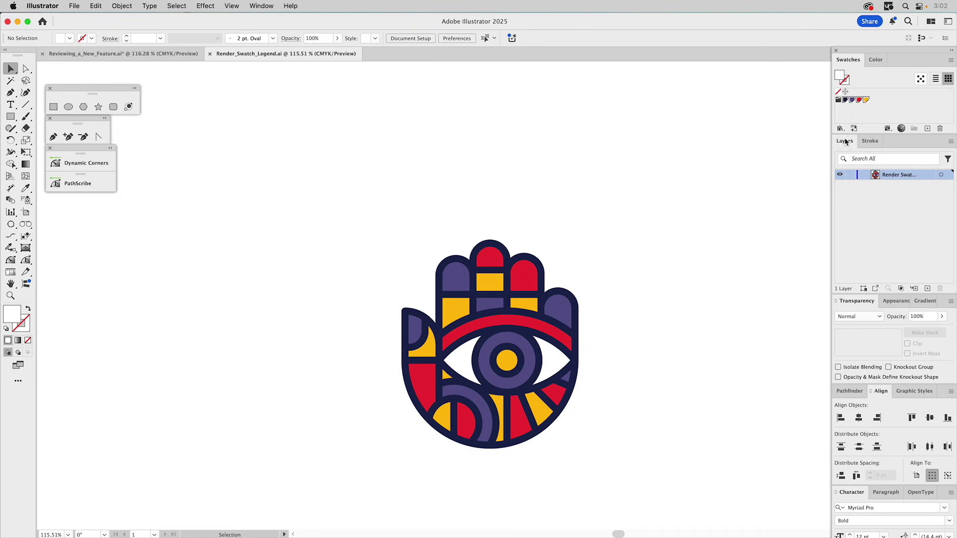
{"action": "left_click", "coordinate": [78, 6]}
{"action": "mouse_move", "coordinate": [109, 283]}
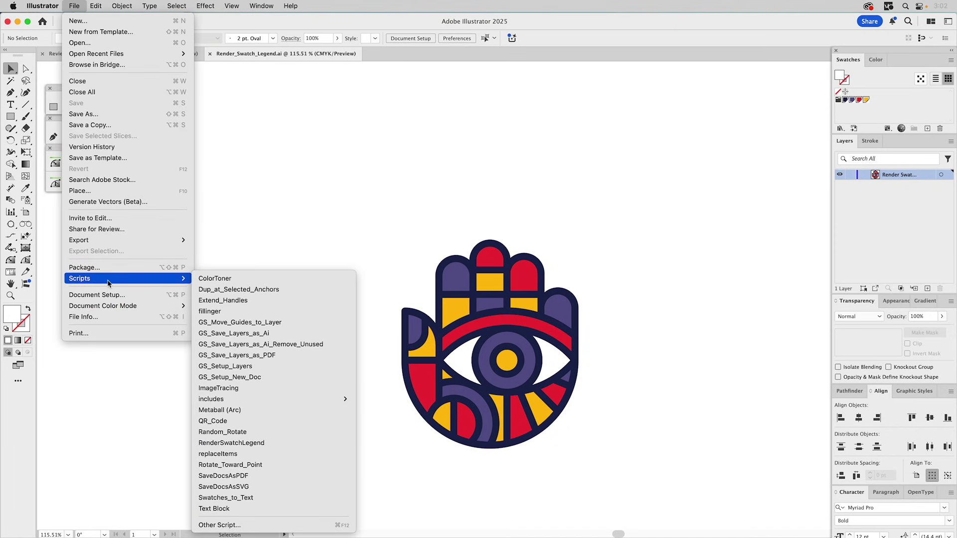
{"action": "left_click", "coordinate": [218, 443]}
{"action": "left_click_drag", "start_coordinate": [493, 190], "coordinate": [492, 118]}
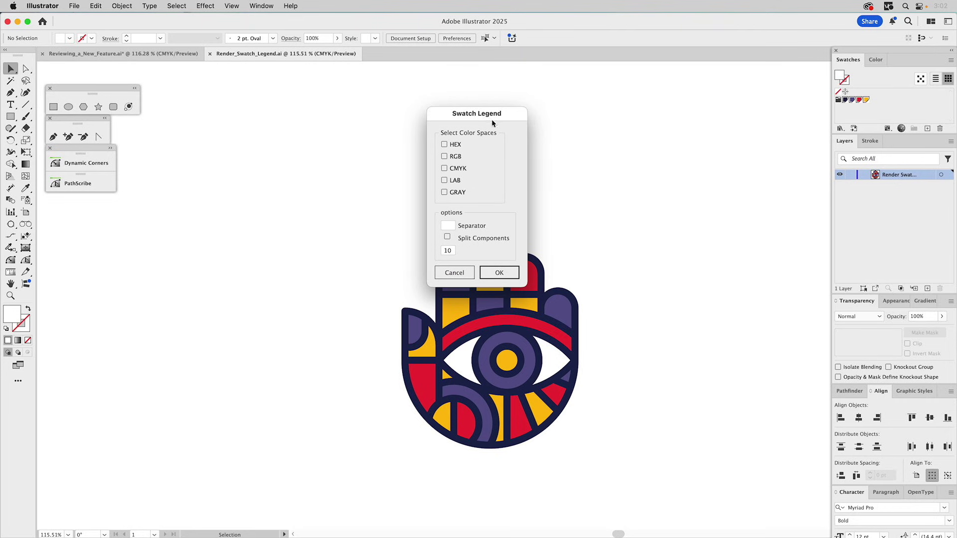
- Generate the swatch legend with the HEX, RGB and CMYK color spaces
{"action": "left_click", "coordinate": [458, 145]}
{"action": "left_click", "coordinate": [457, 157]}
{"action": "left_click", "coordinate": [460, 169]}
{"action": "mouse_move", "coordinate": [448, 225]}
{"action": "left_click", "coordinate": [500, 273]}
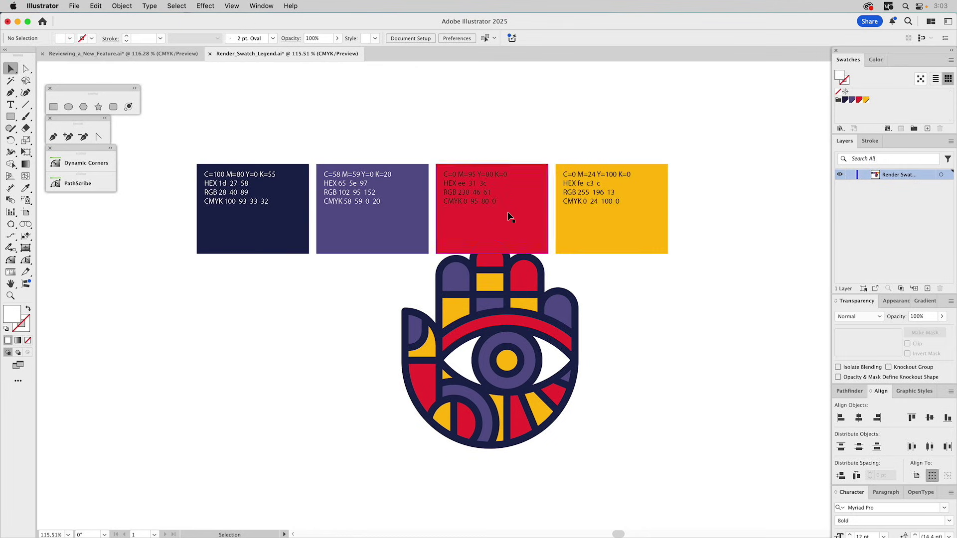
- Move the generated swatch legend above the hand artwork, center it horizontally on the artboard and deselect it
{"action": "left_click_drag", "start_coordinate": [504, 209], "coordinate": [564, 174]}
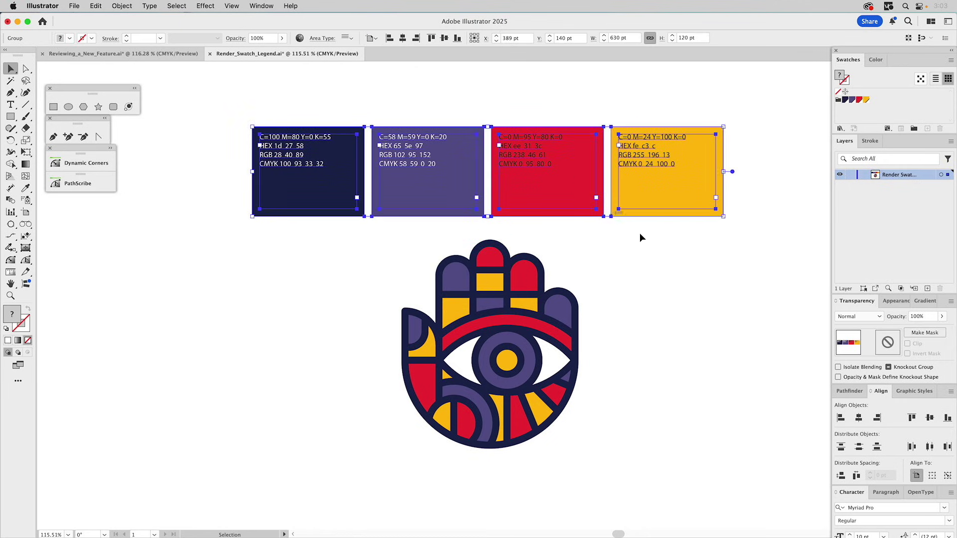
{"action": "left_click", "coordinate": [859, 419]}
{"action": "left_click", "coordinate": [701, 316]}
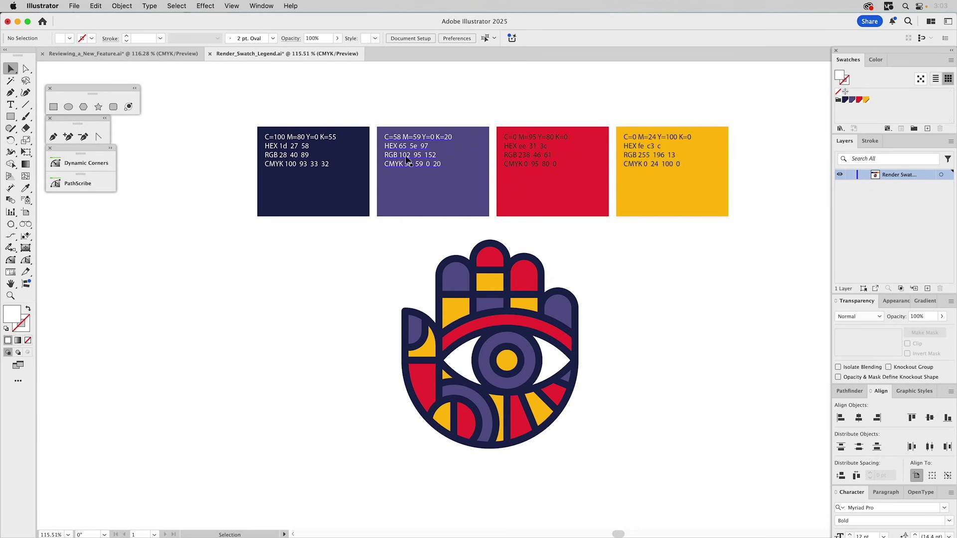
- Replace the color name on the dark navy legend card with "Royal Purple"
{"action": "key", "text": "a"}
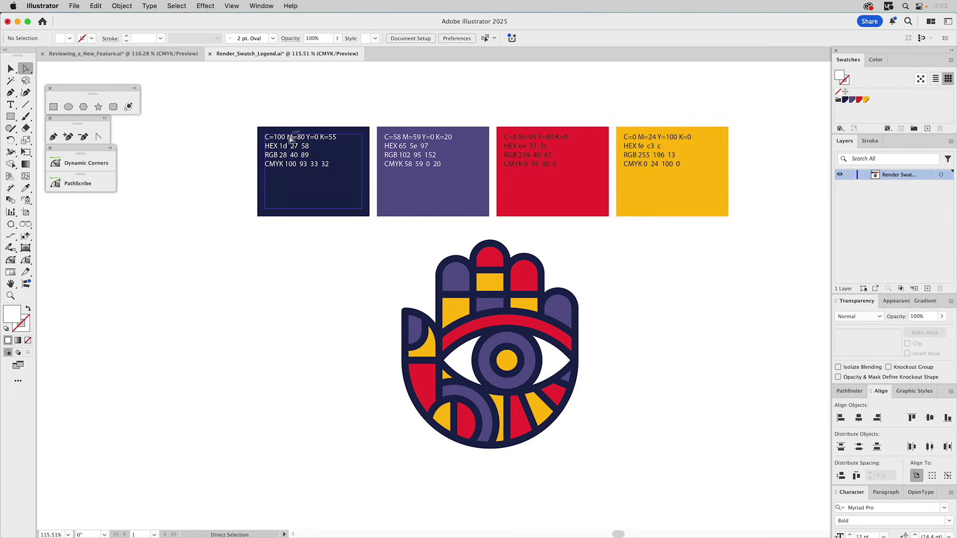
{"action": "key", "text": "t"}
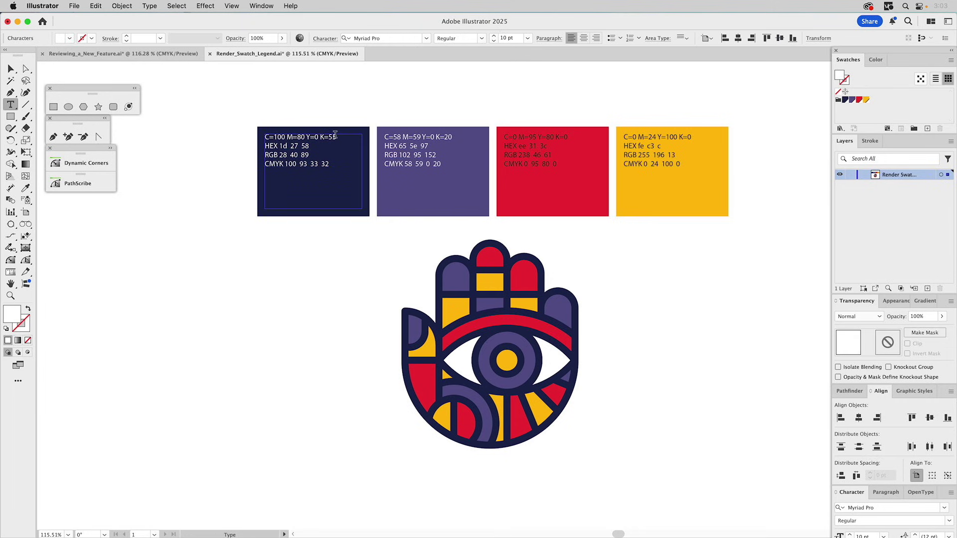
{"action": "left_click_drag", "start_coordinate": [335, 135], "coordinate": [243, 122]}
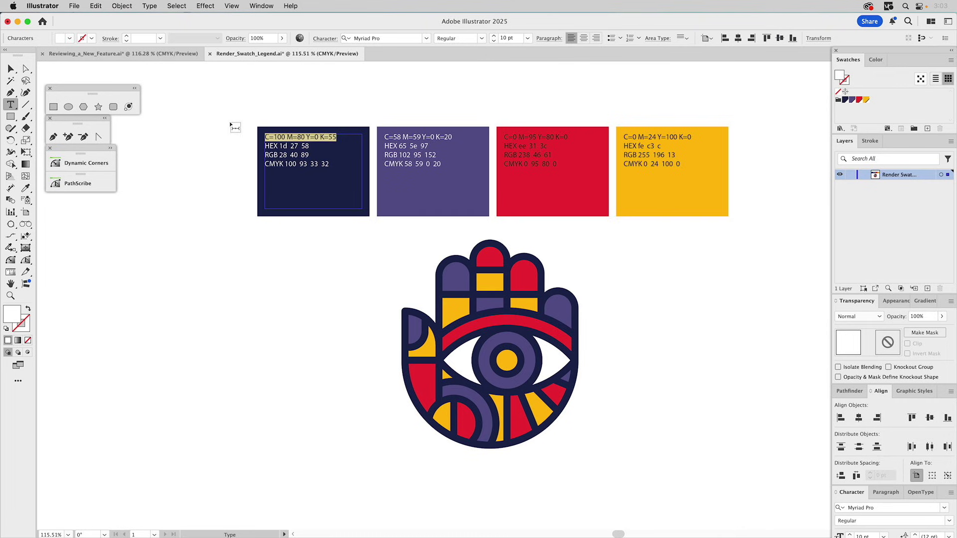
{"action": "type", "text": "Royal Purple"}
- Set the Royal Purple label's font style to Black and deselect the text
{"action": "left_click_drag", "start_coordinate": [305, 136], "coordinate": [263, 137]}
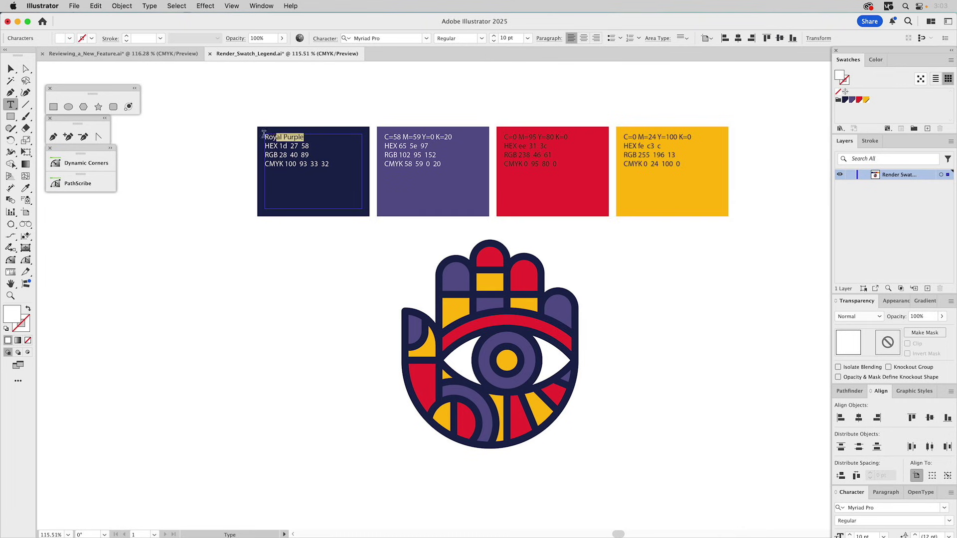
{"action": "left_click", "coordinate": [481, 38]}
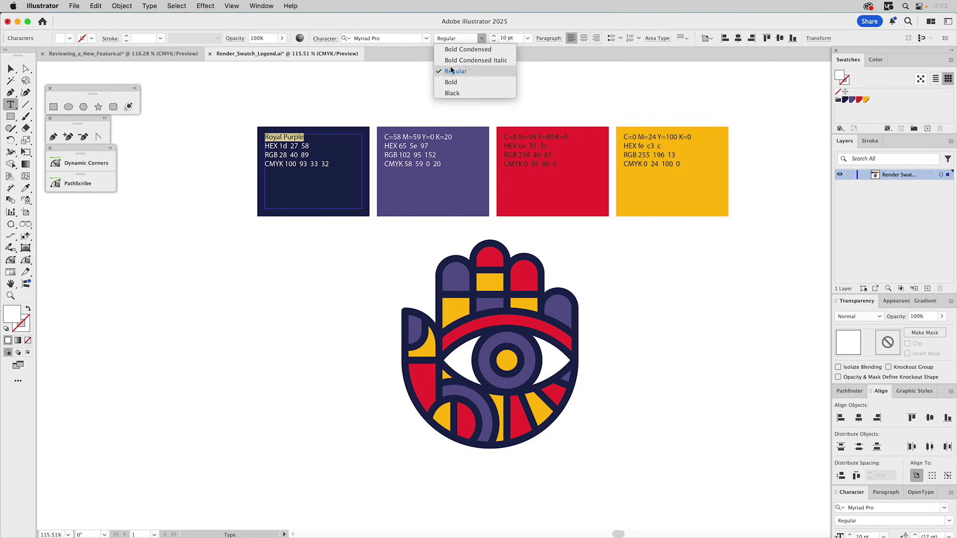
{"action": "left_click", "coordinate": [451, 94]}
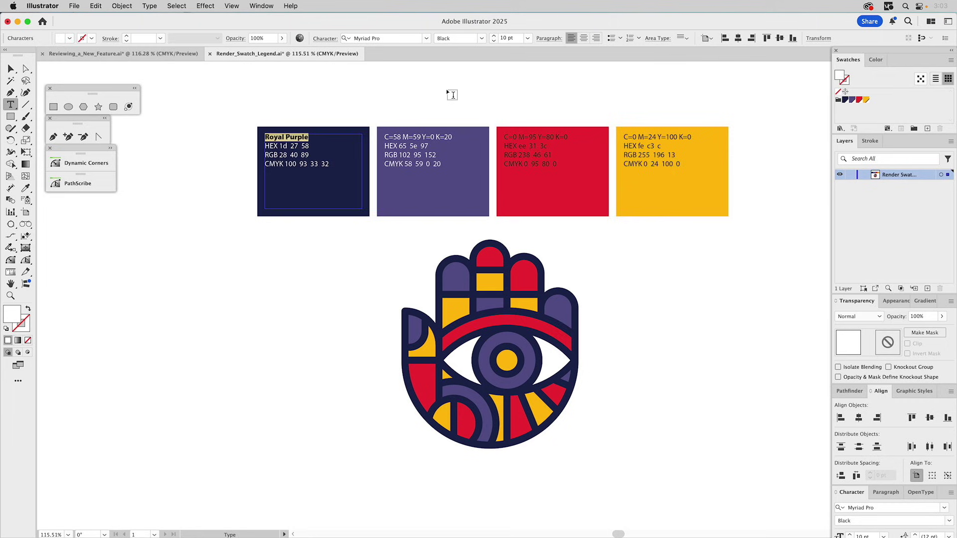
{"action": "key", "text": "super+shift+a"}
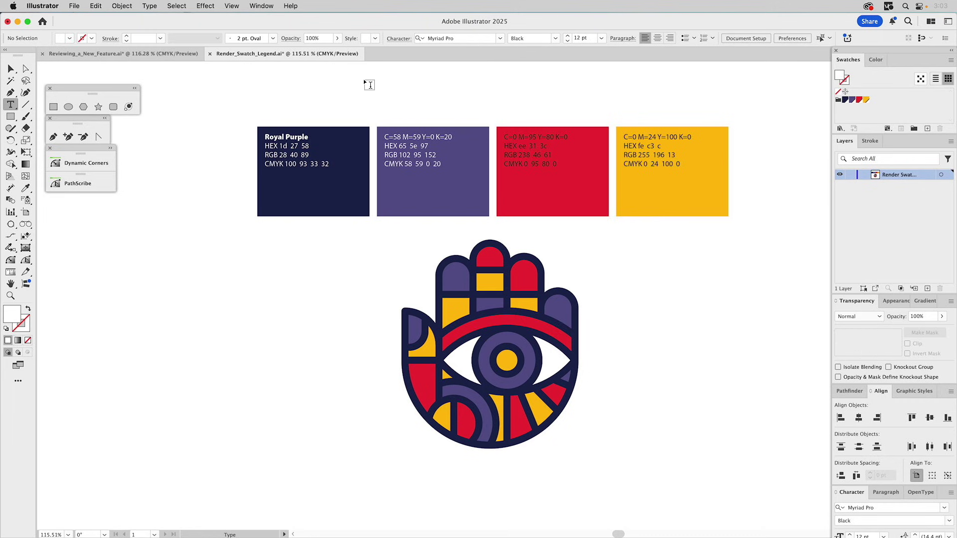
{"action": "key", "text": "v"}
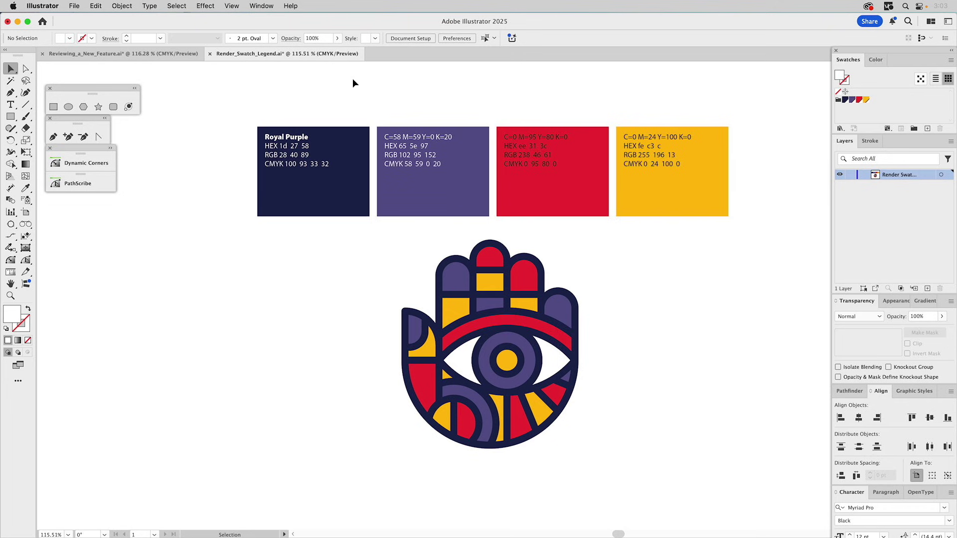
- Copy the swatch legend into Reviewing_a_New_Feature.ai, hide the hand artwork layer there, and place the legend below the swatch info cards
{"action": "left_click", "coordinate": [421, 152]}
{"action": "left_click", "coordinate": [314, 75]}
{"action": "left_click", "coordinate": [184, 53]}
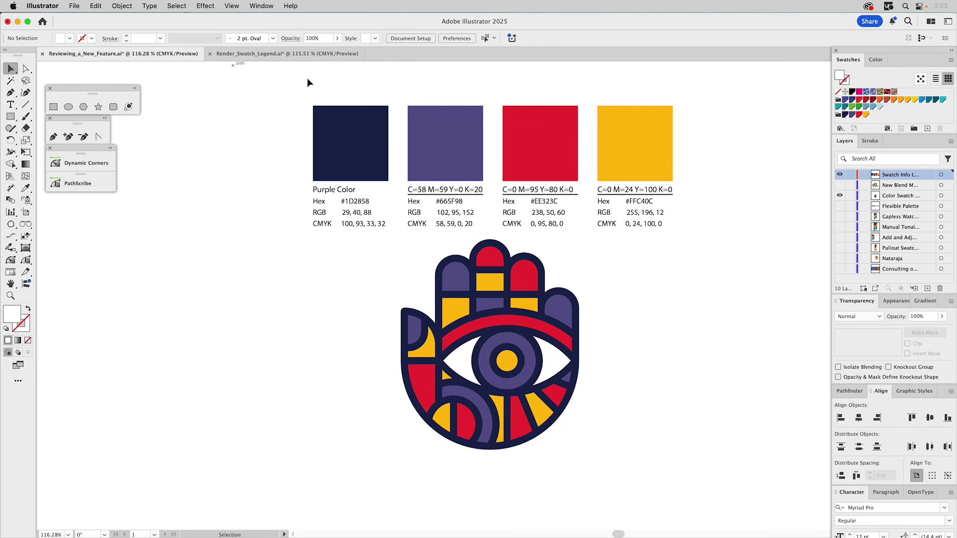
{"action": "left_click", "coordinate": [841, 195]}
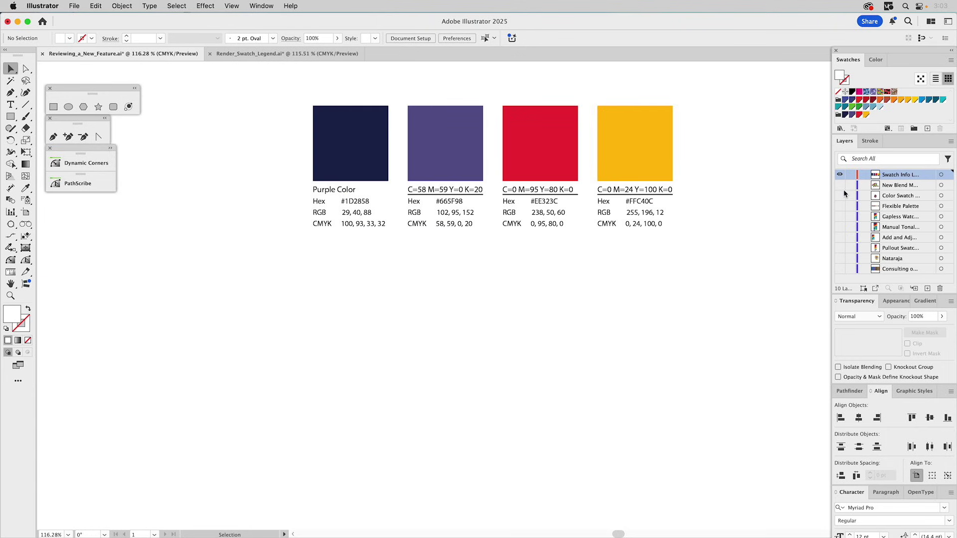
{"action": "left_click", "coordinate": [555, 135]}
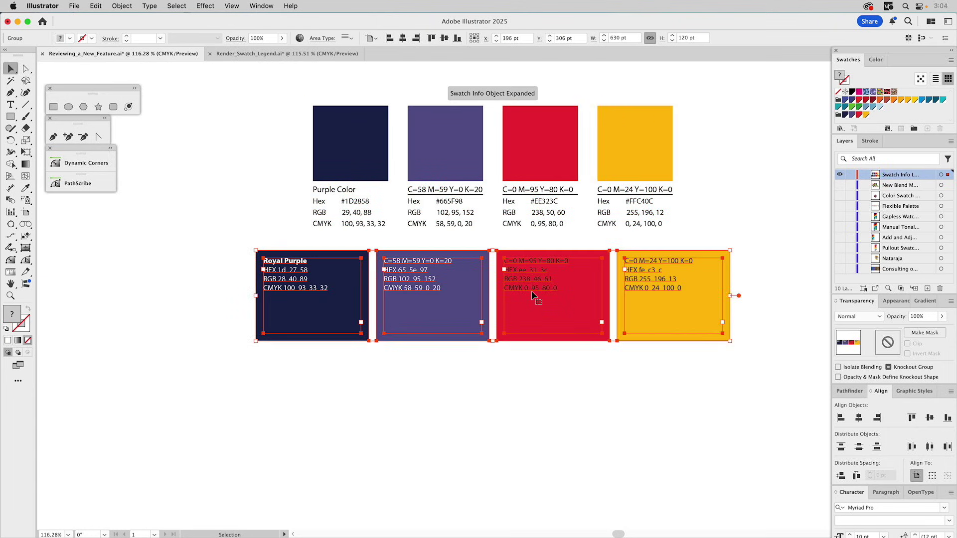
{"action": "left_click_drag", "start_coordinate": [531, 291], "coordinate": [531, 302]}
{"action": "left_click", "coordinate": [737, 201]}
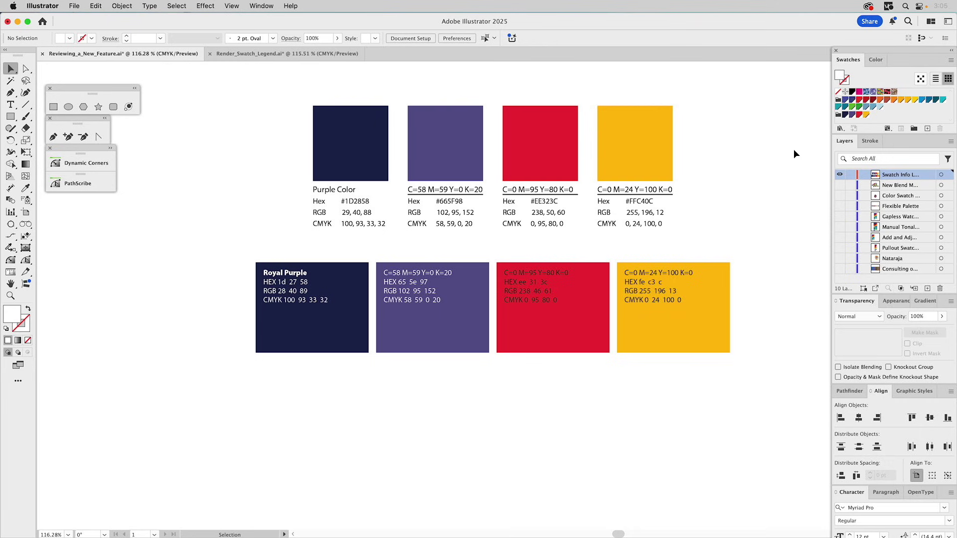
- Hide the Swatch Info layer and briefly show the shadow blend mode concept layer to view its artwork
{"action": "left_click", "coordinate": [840, 176]}
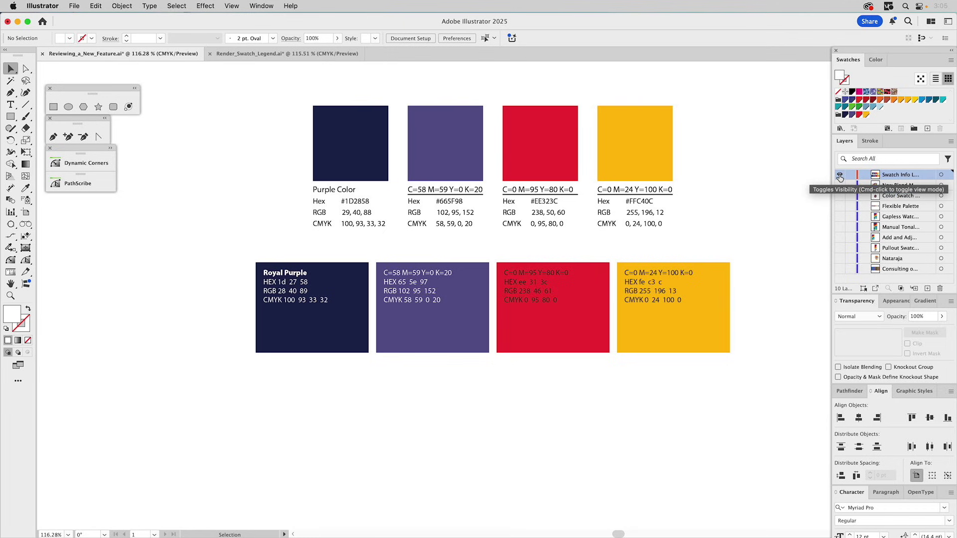
{"action": "left_click", "coordinate": [840, 186]}
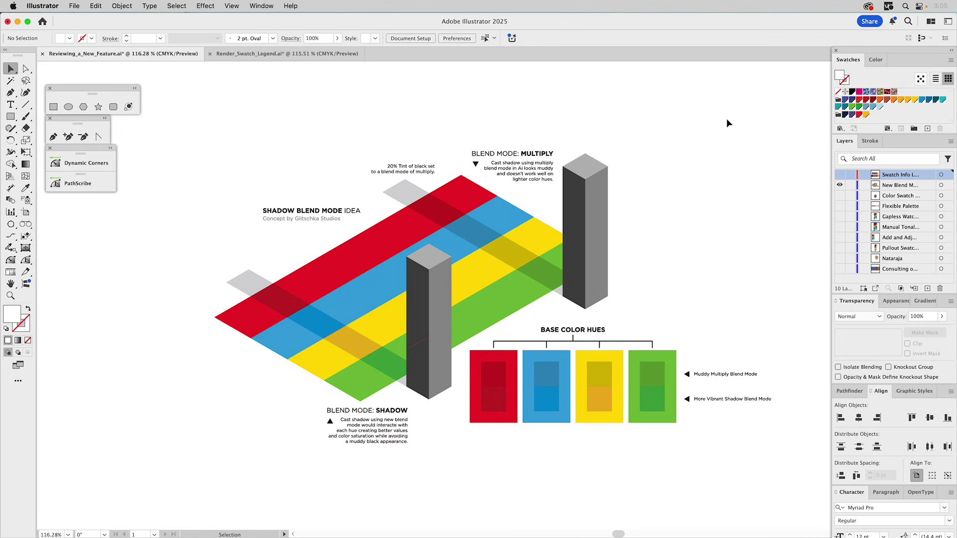
{"action": "left_click", "coordinate": [839, 184]}
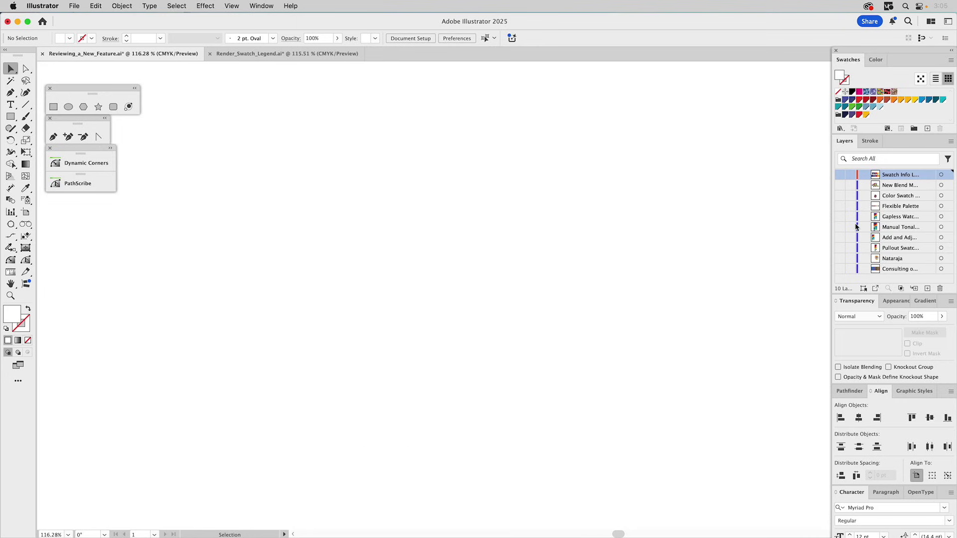
- Show the Nataraja layer and inspect the fill and blend mode of the shadow shape beside the figure's face
{"action": "left_click", "coordinate": [840, 259]}
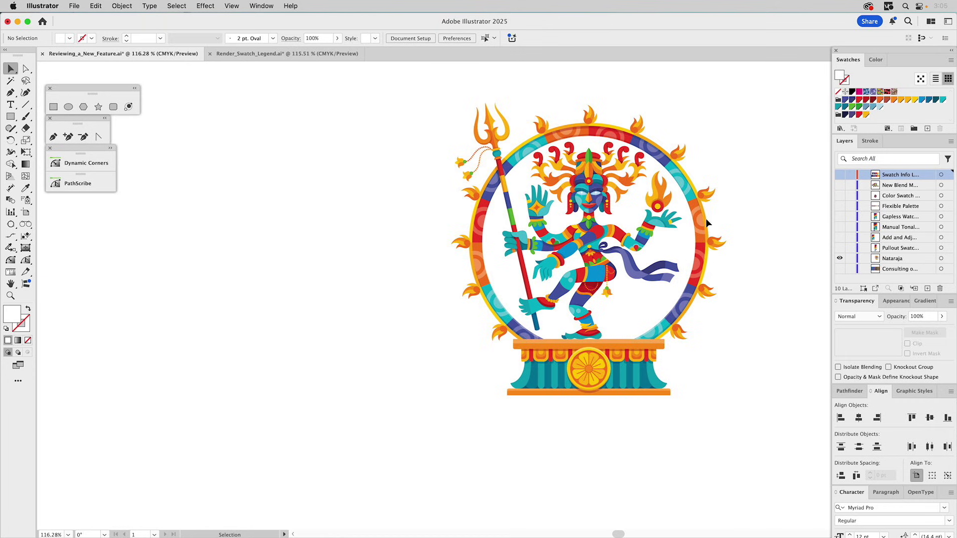
{"action": "key", "text": "z"}
{"action": "left_click_drag", "start_coordinate": [557, 161], "coordinate": [636, 242]}
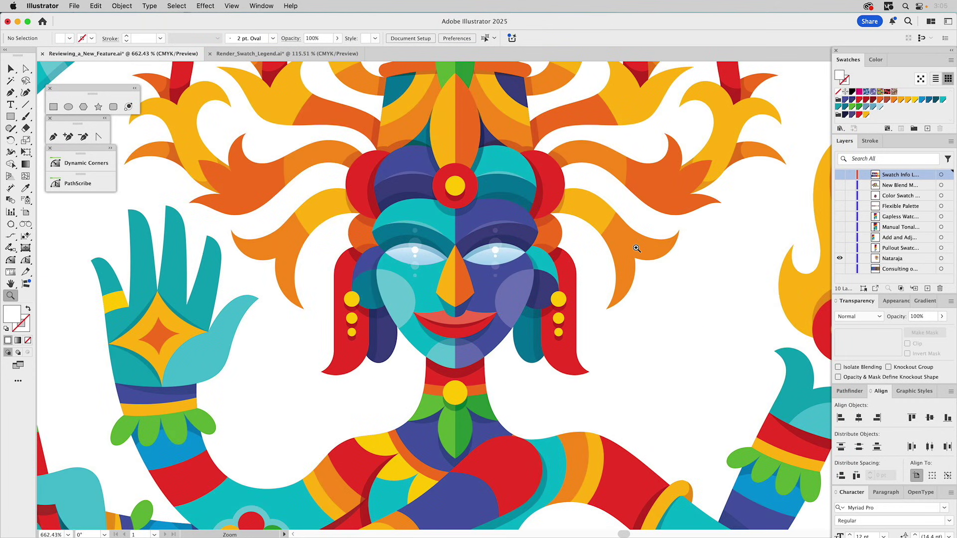
{"action": "key", "text": "a"}
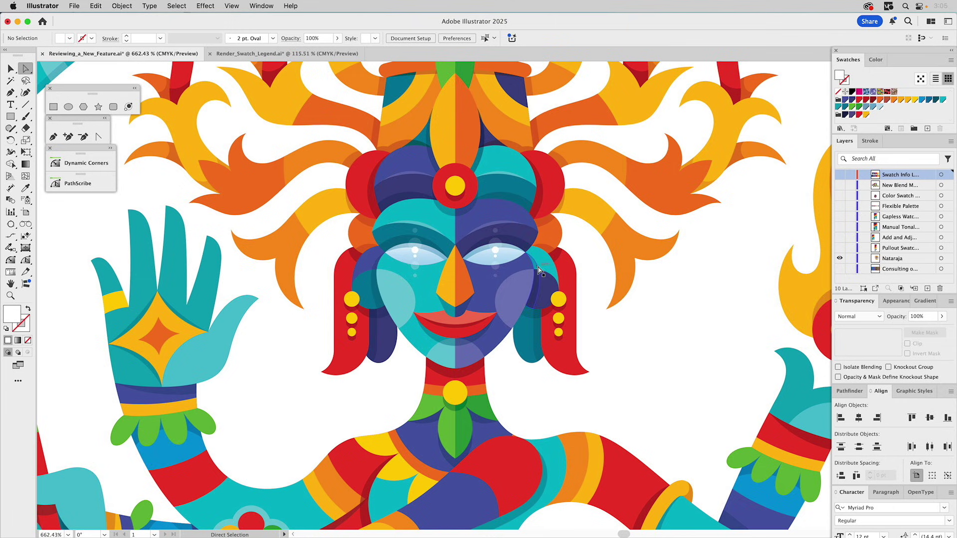
{"action": "left_click", "coordinate": [525, 253]}
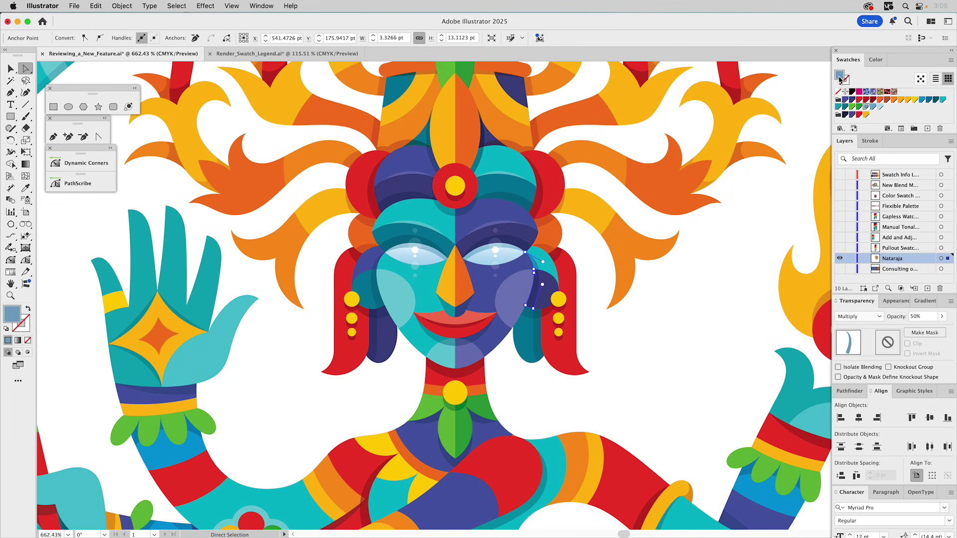
{"action": "left_click", "coordinate": [614, 342]}
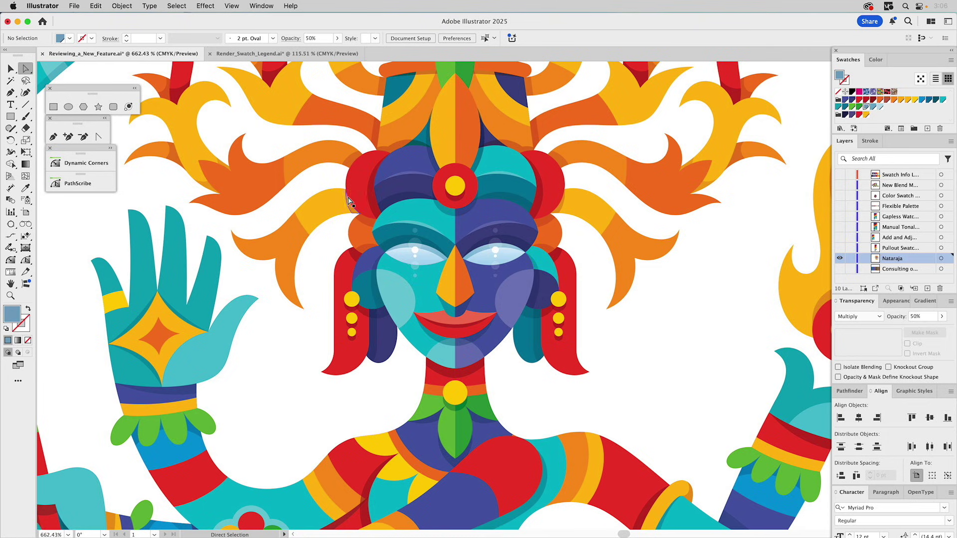
{"action": "left_click", "coordinate": [539, 268]}
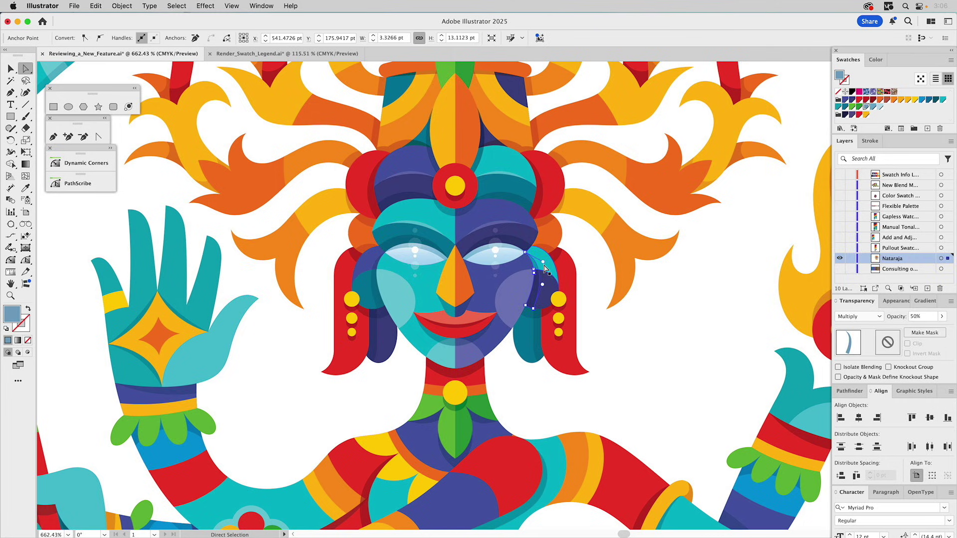
{"action": "left_click", "coordinate": [589, 294]}
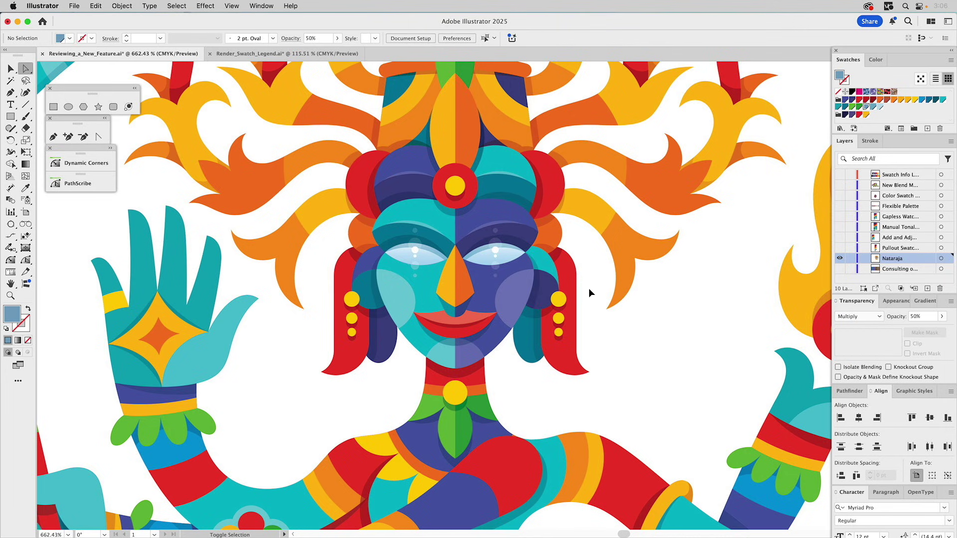
{"action": "key", "text": "super+0"}
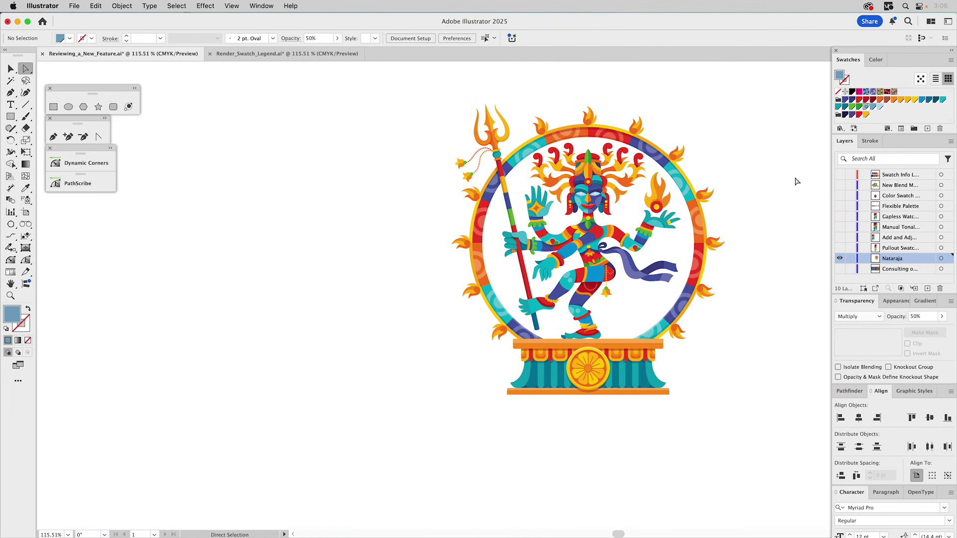
- Hide the Nataraja layer and show the shadow blend mode concept layer to examine the Multiply and Shadow comparison
{"action": "left_click", "coordinate": [839, 257]}
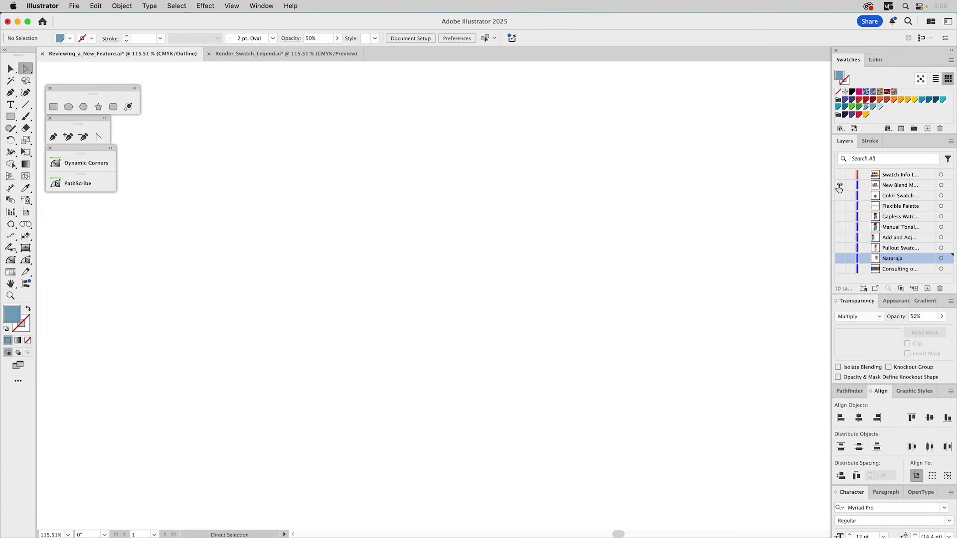
{"action": "left_click", "coordinate": [839, 185]}
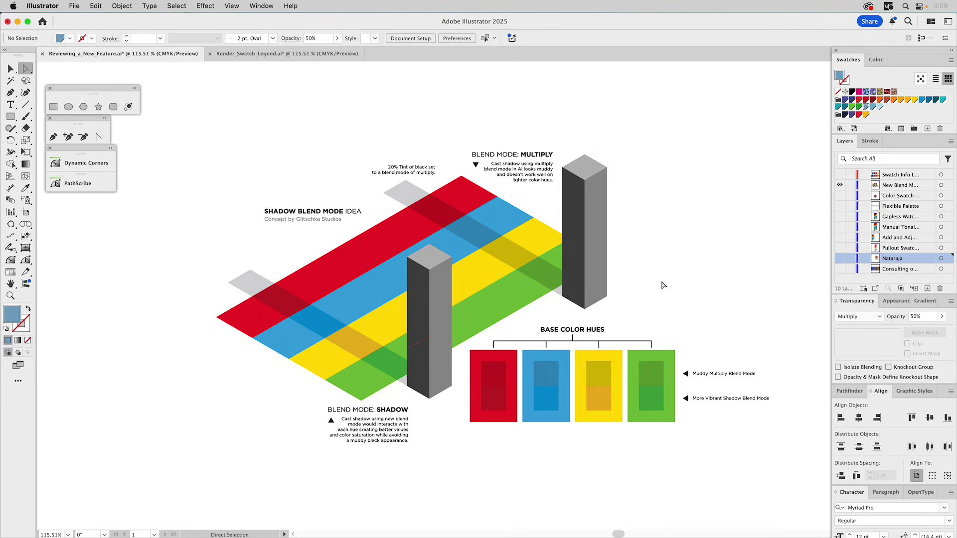
{"action": "left_click", "coordinate": [267, 5]}
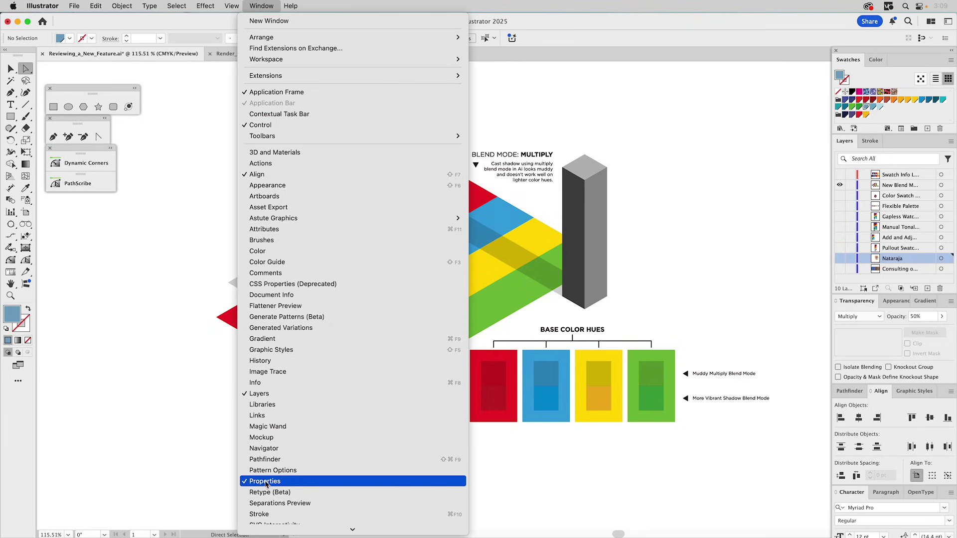
{"action": "left_click", "coordinate": [698, 250]}
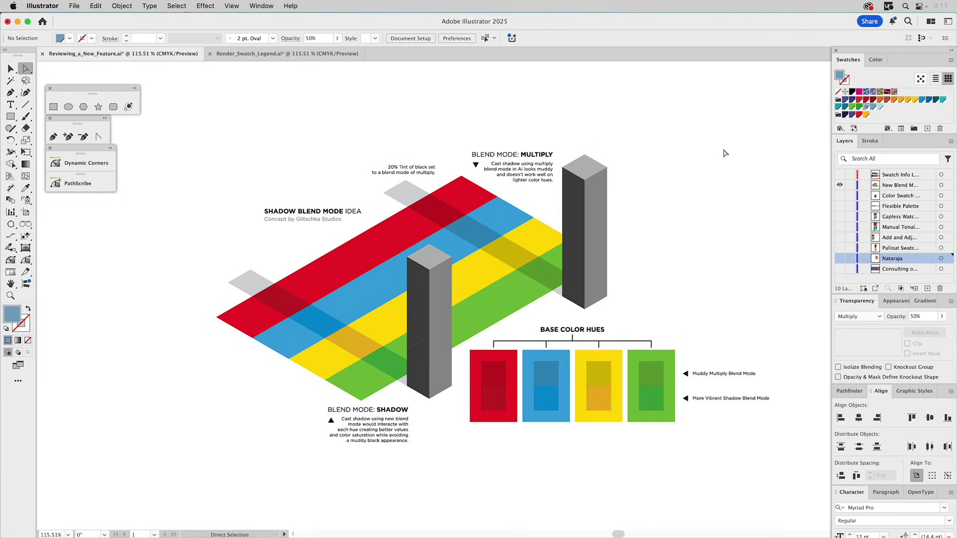
- Hide the shadow blend mode concept layer and show the Swatch Info layer again
{"action": "left_click", "coordinate": [841, 185]}
{"action": "left_click", "coordinate": [840, 174]}
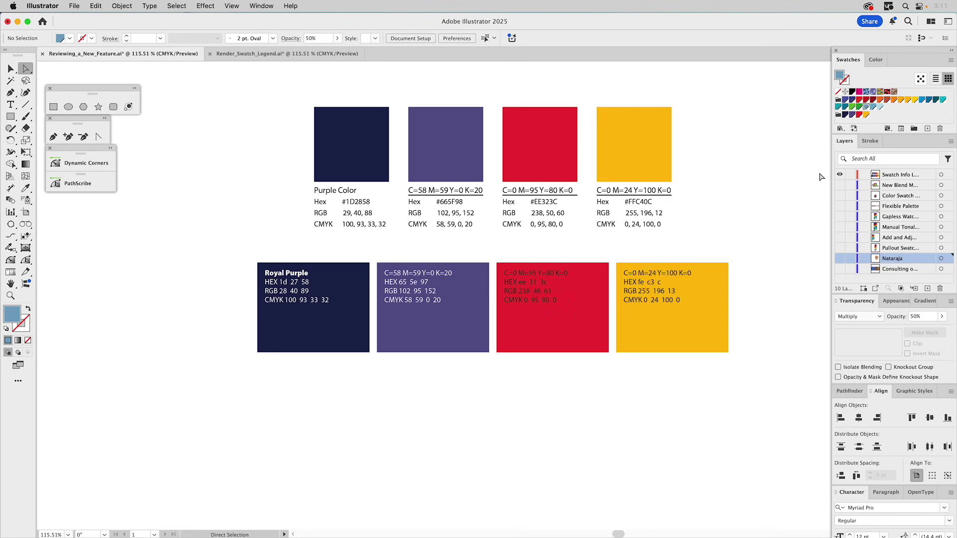